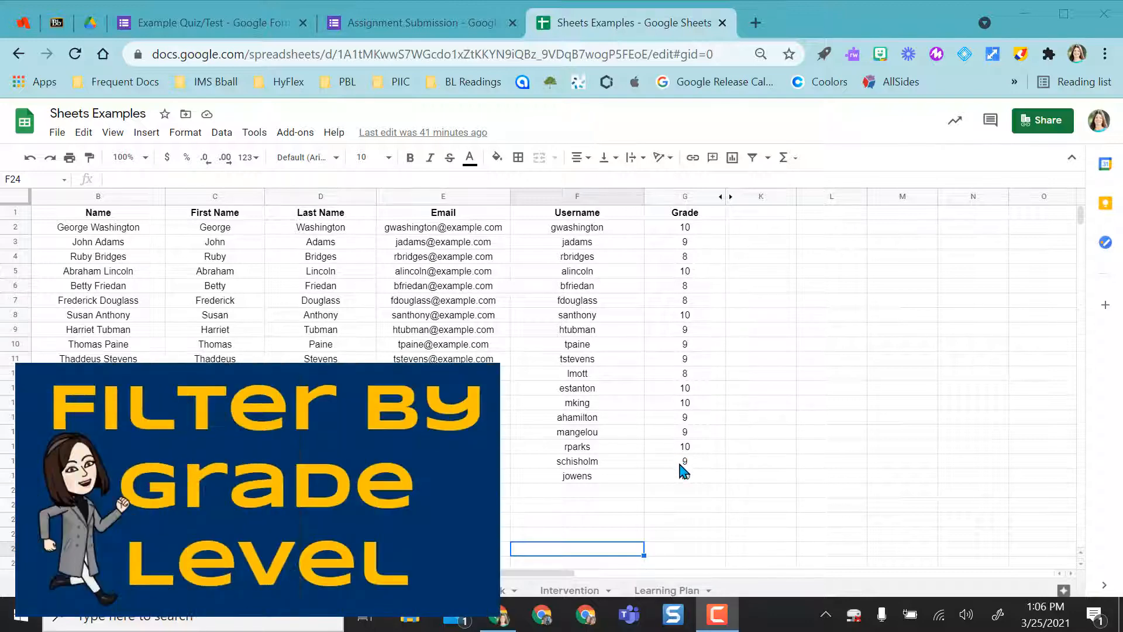
{"action": "scroll", "coordinate": [677, 459], "scroll_direction": "left", "scroll_amount": 3}
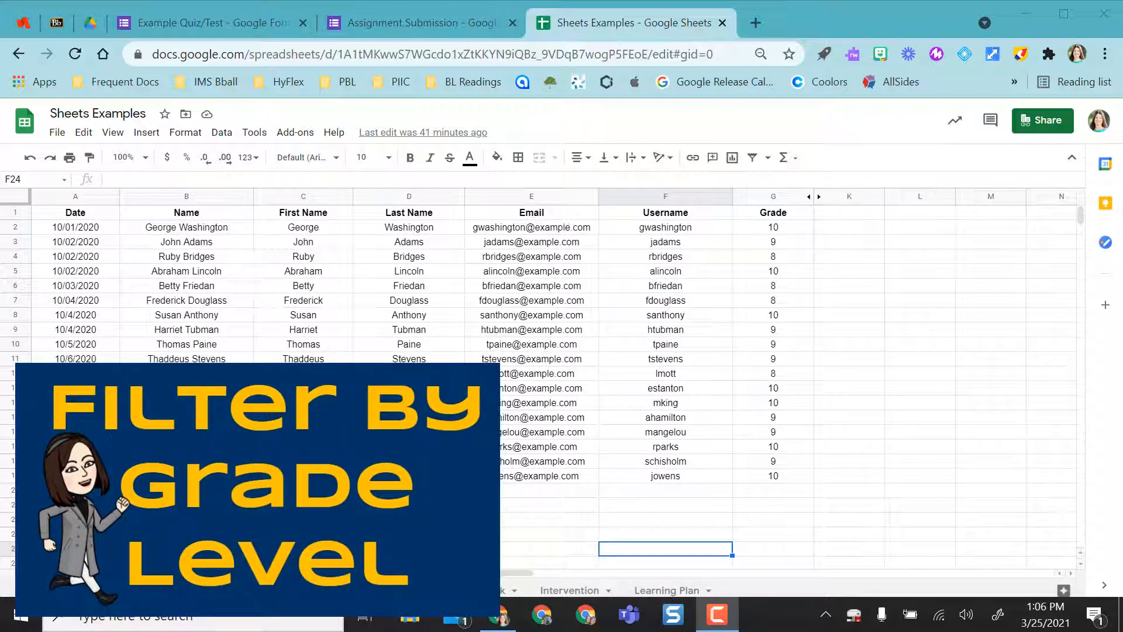
{"action": "left_click", "coordinate": [767, 158]}
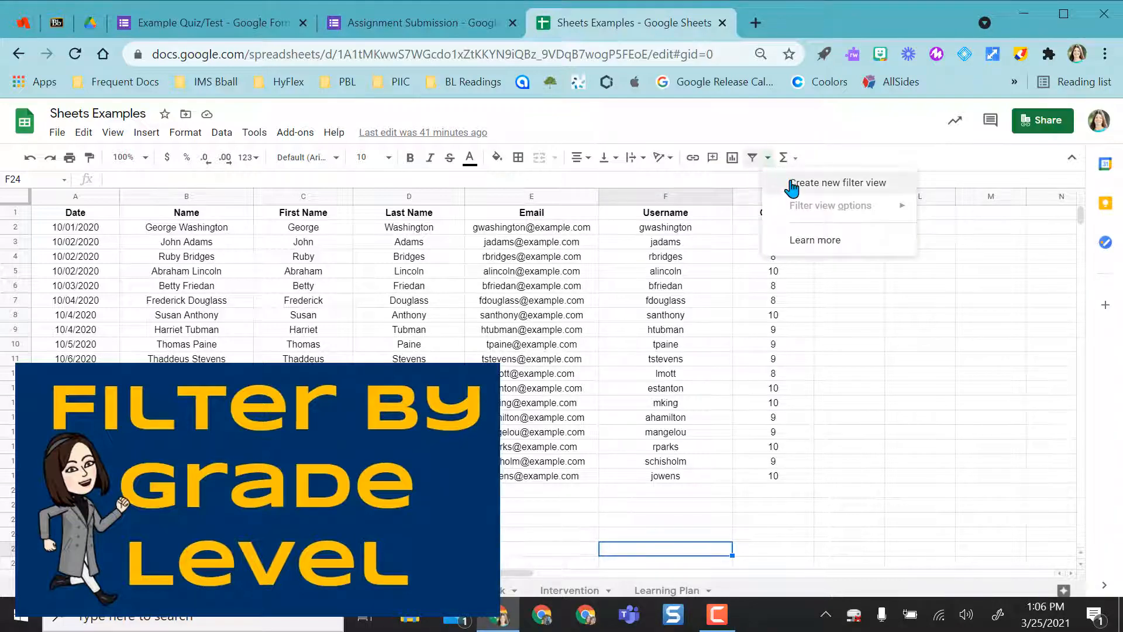
{"action": "left_click", "coordinate": [834, 452]}
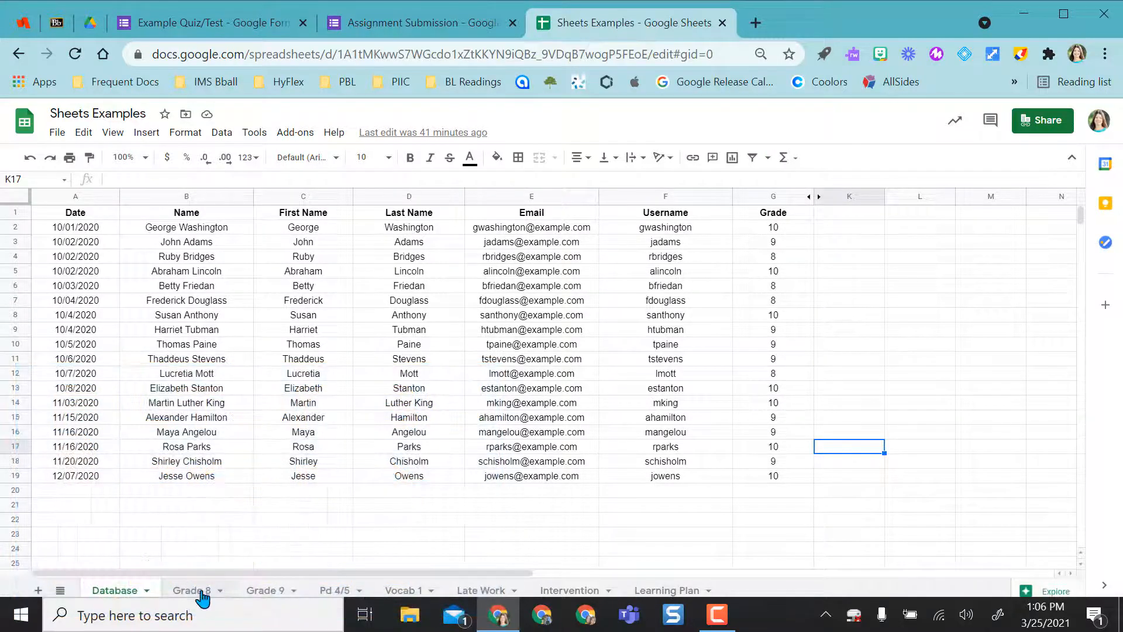
{"action": "left_click", "coordinate": [193, 592]}
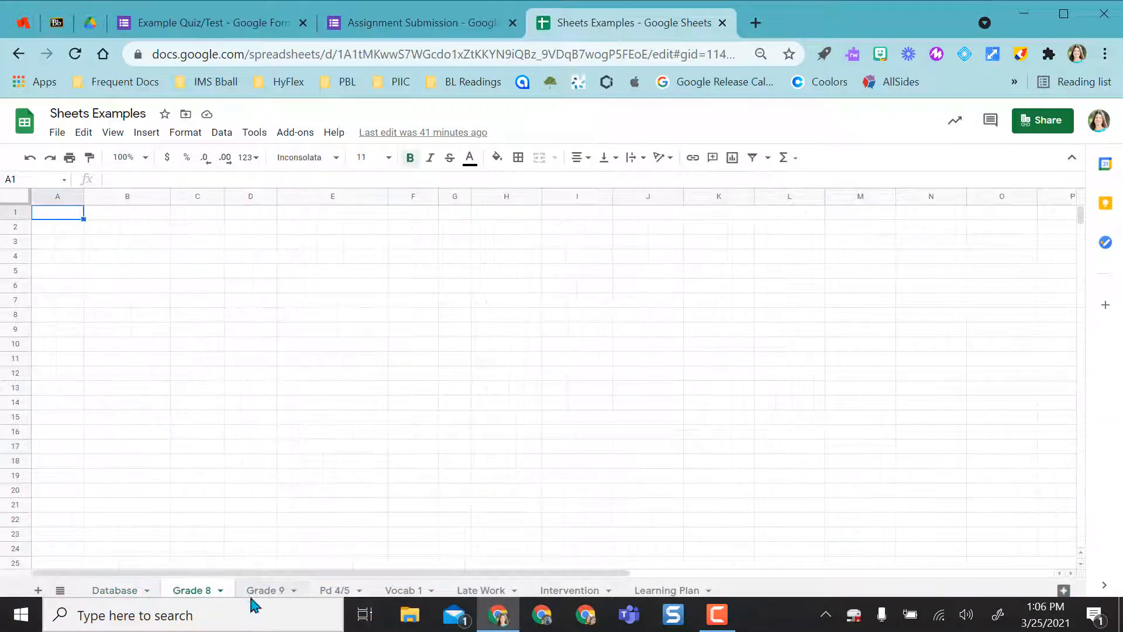
{"action": "left_click", "coordinate": [253, 592]}
{"action": "left_click", "coordinate": [193, 592]}
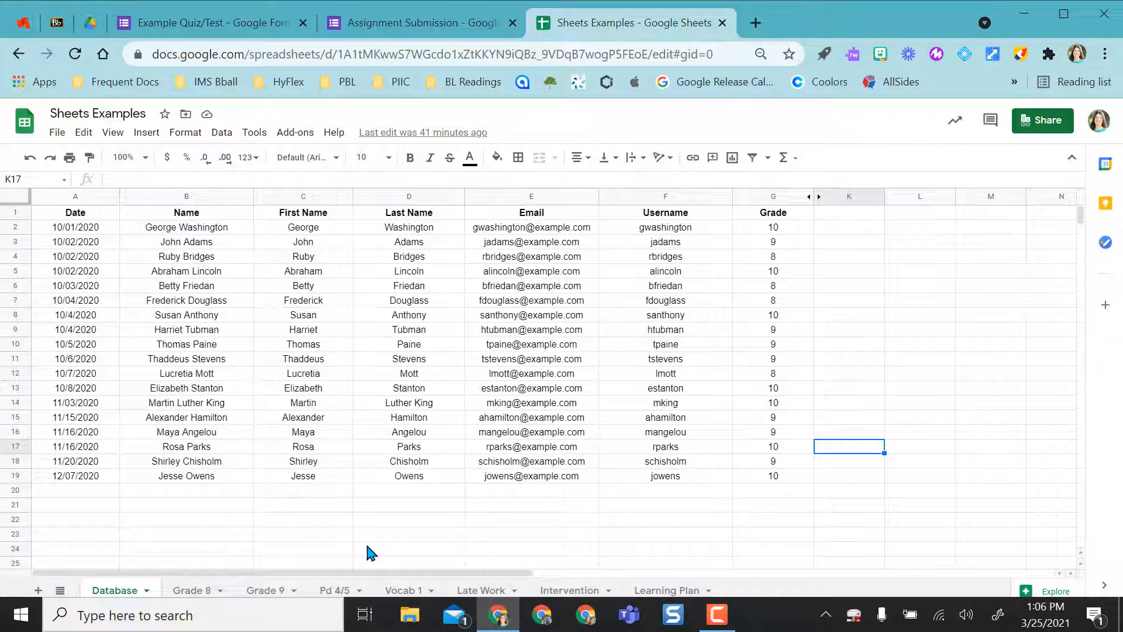
Start a QUERY formula in cell A1 of the Grade 8 sheet with Database!A:J as its data range.
{"action": "left_click", "coordinate": [196, 592]}
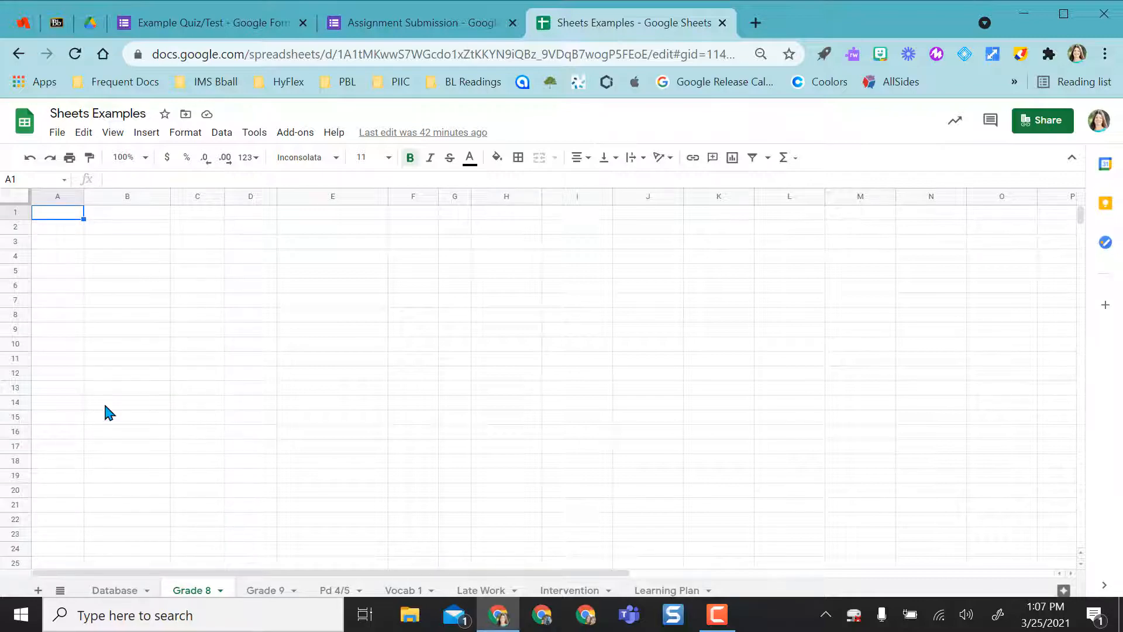
{"action": "type", "text": "-"}
{"action": "key", "text": "BackSpace"}
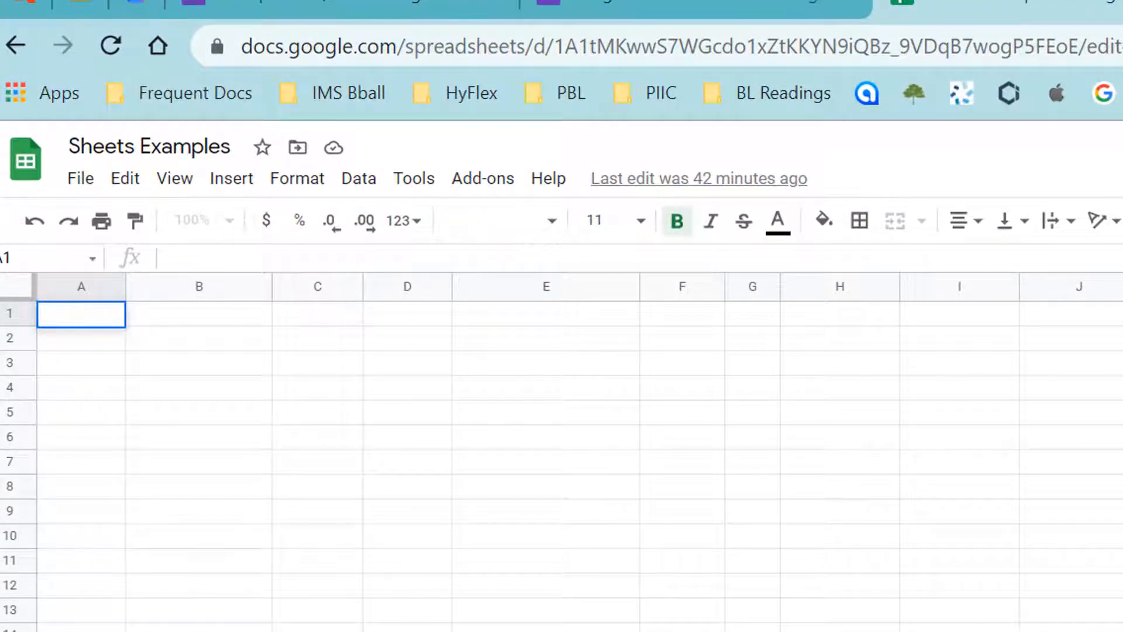
{"action": "type", "text": "=query"}
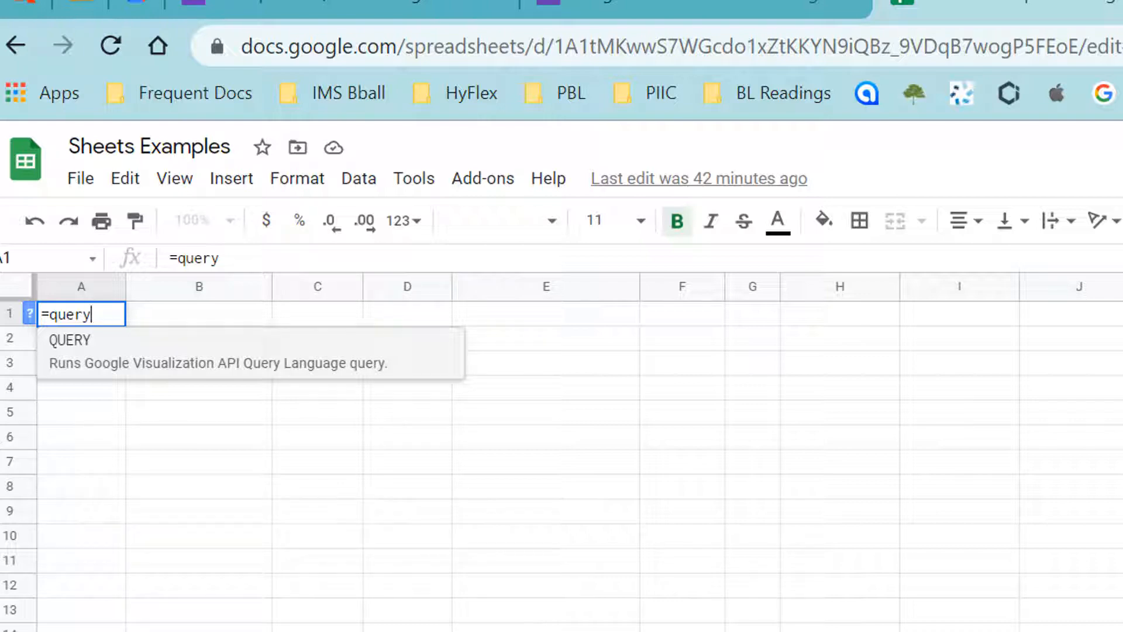
{"action": "type", "text": "("}
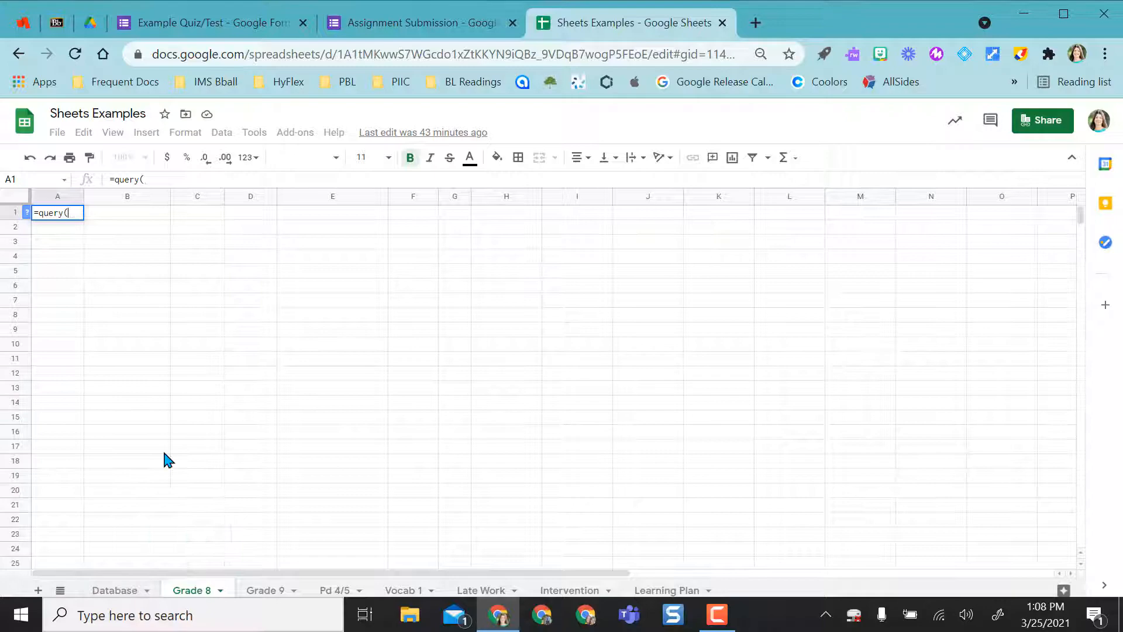
{"action": "type", "text": "Database"}
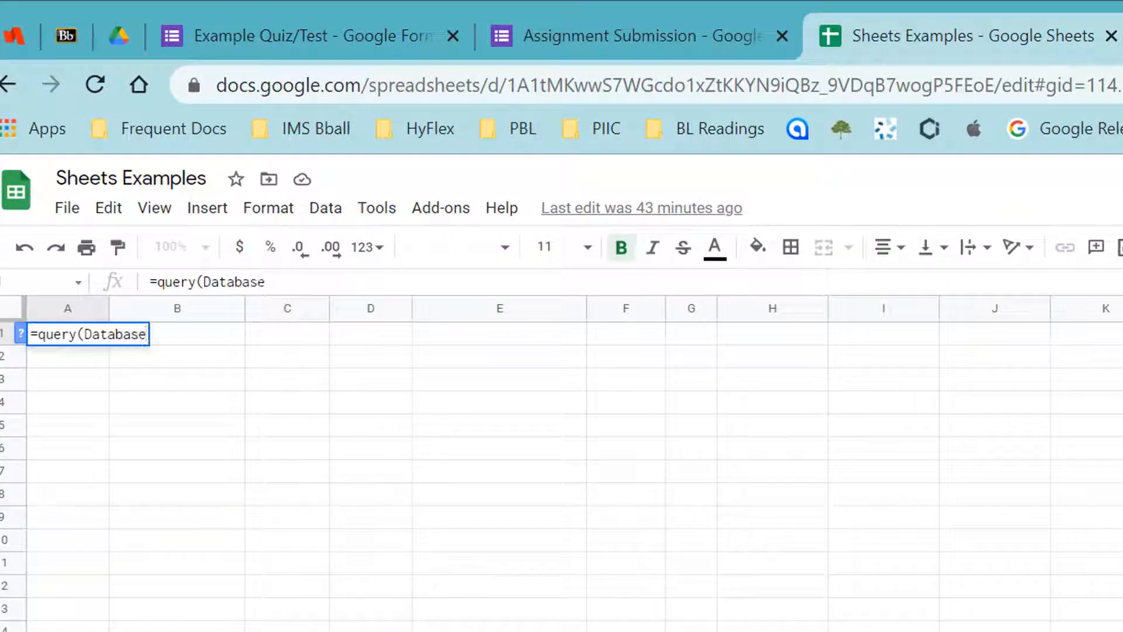
{"action": "type", "text": "!A:"}
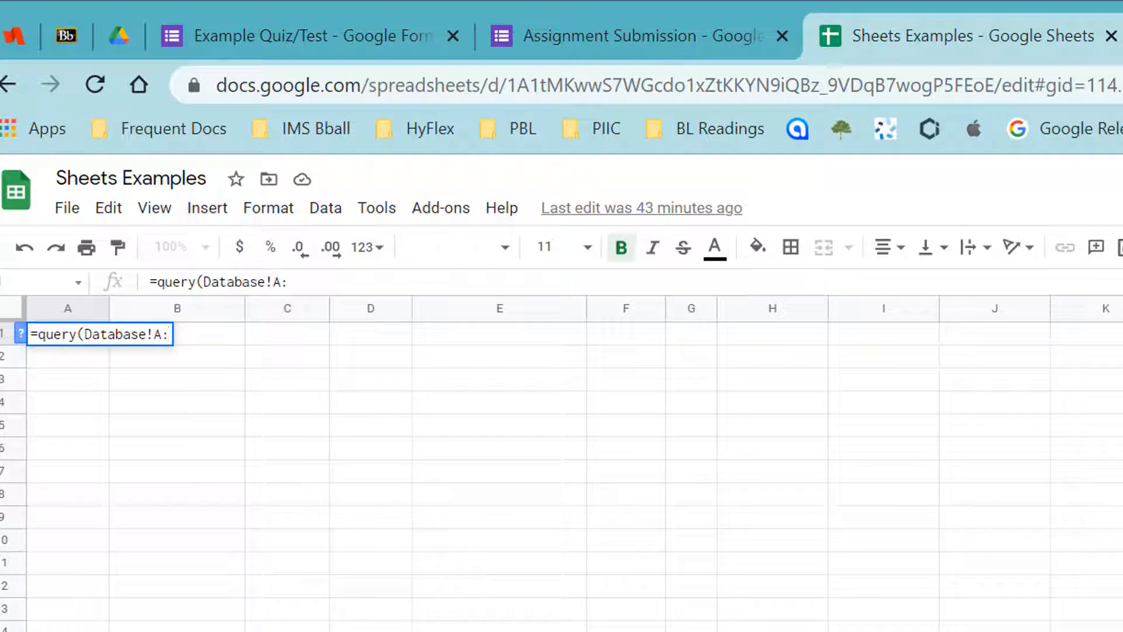
{"action": "type", "text": "J,"}
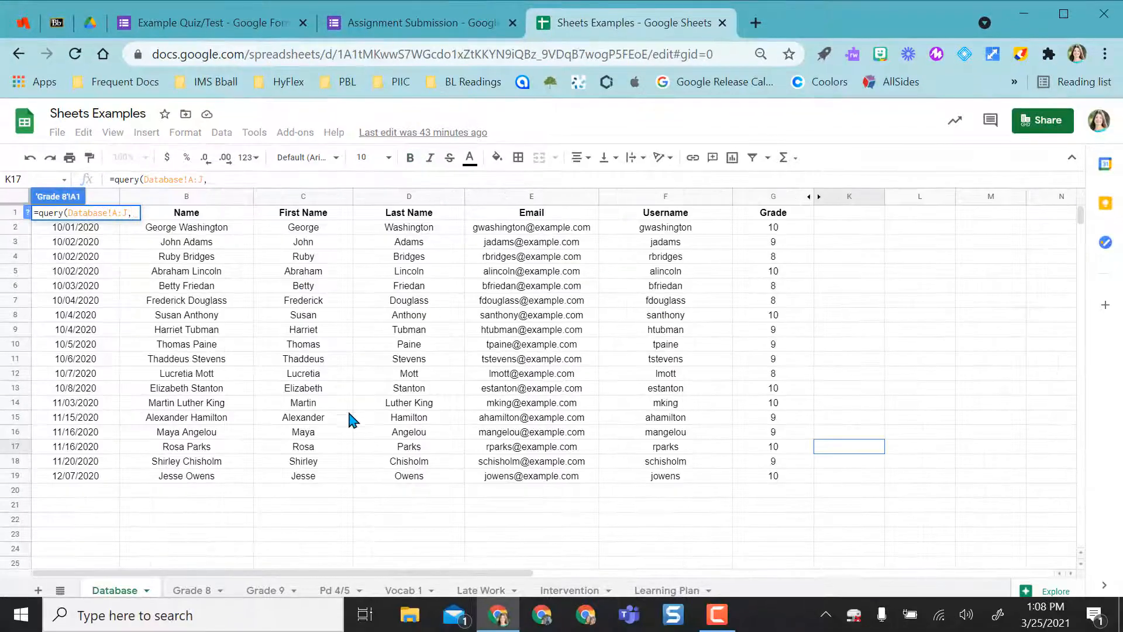
Reopen the QUERY formula in cell A1 of the Grade 8 sheet and remove the stray B10 argument and closing parenthesis.
{"action": "key", "text": "Escape"}
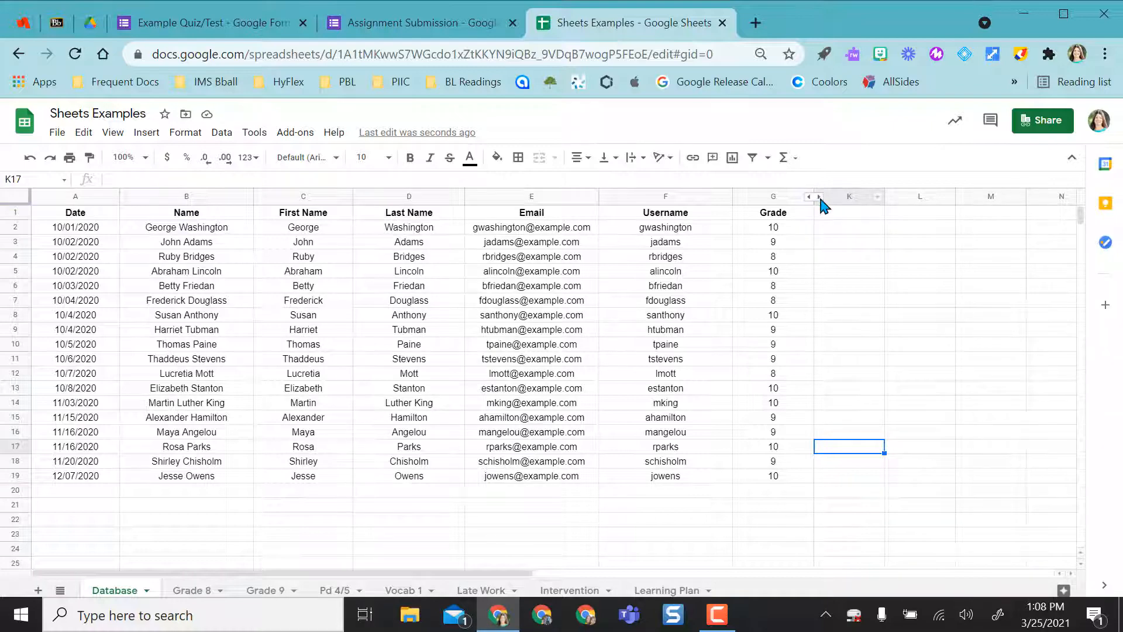
{"action": "left_click", "coordinate": [193, 590]}
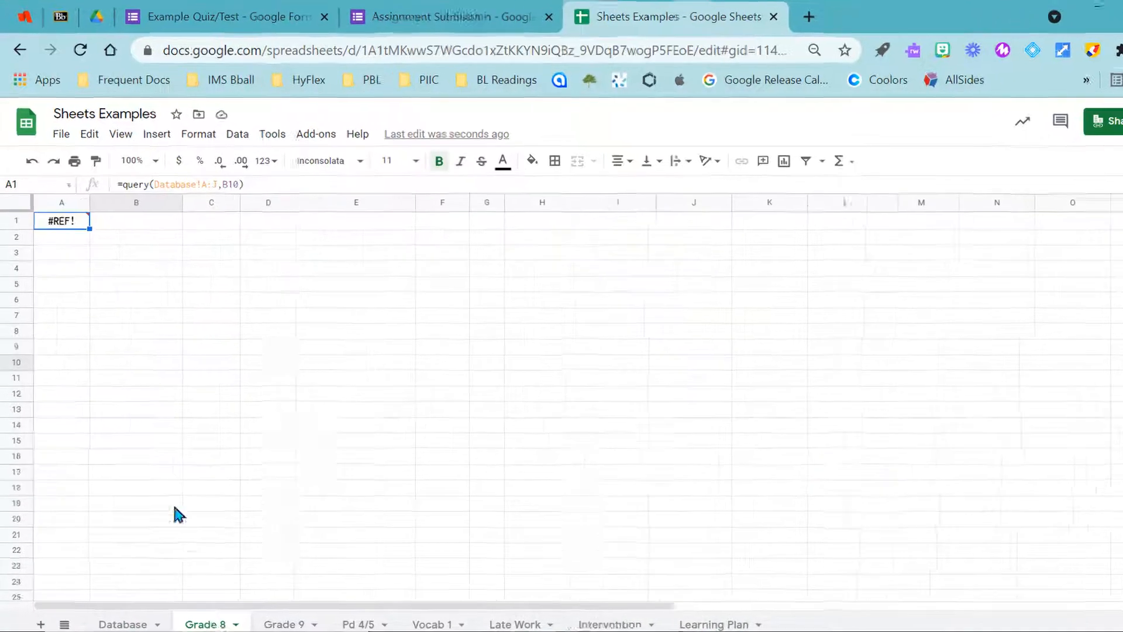
{"action": "key", "text": "Return"}
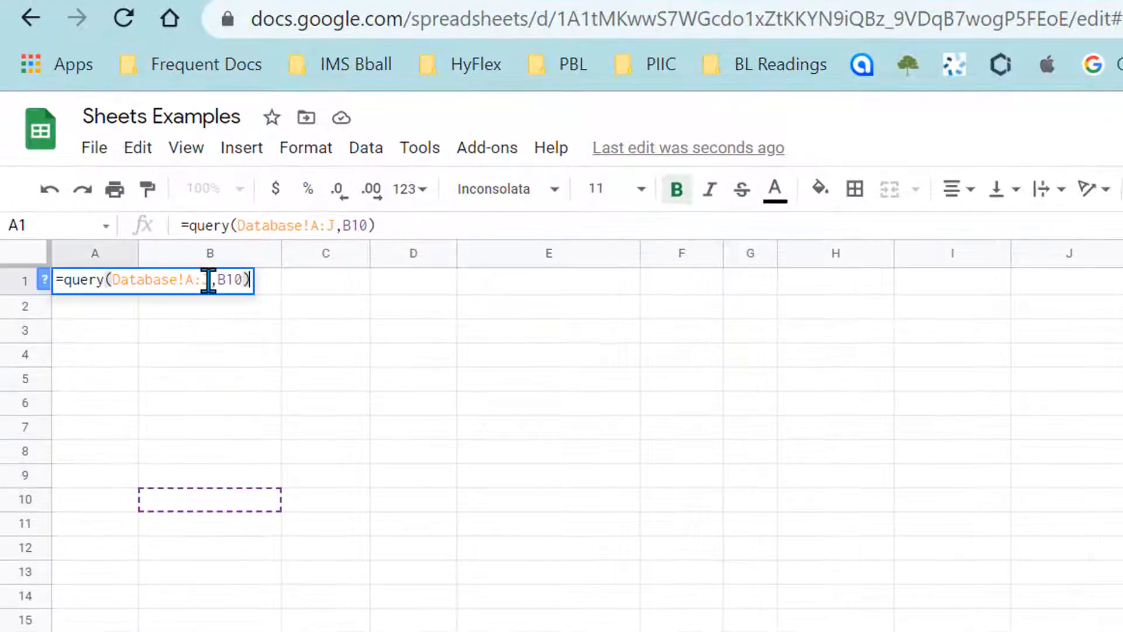
{"action": "key", "text": "BackSpace"}
{"action": "key", "text": "BackSpace"}
{"action": "key", "text": "BackSpace"}
{"action": "key", "text": "BackSpace"}
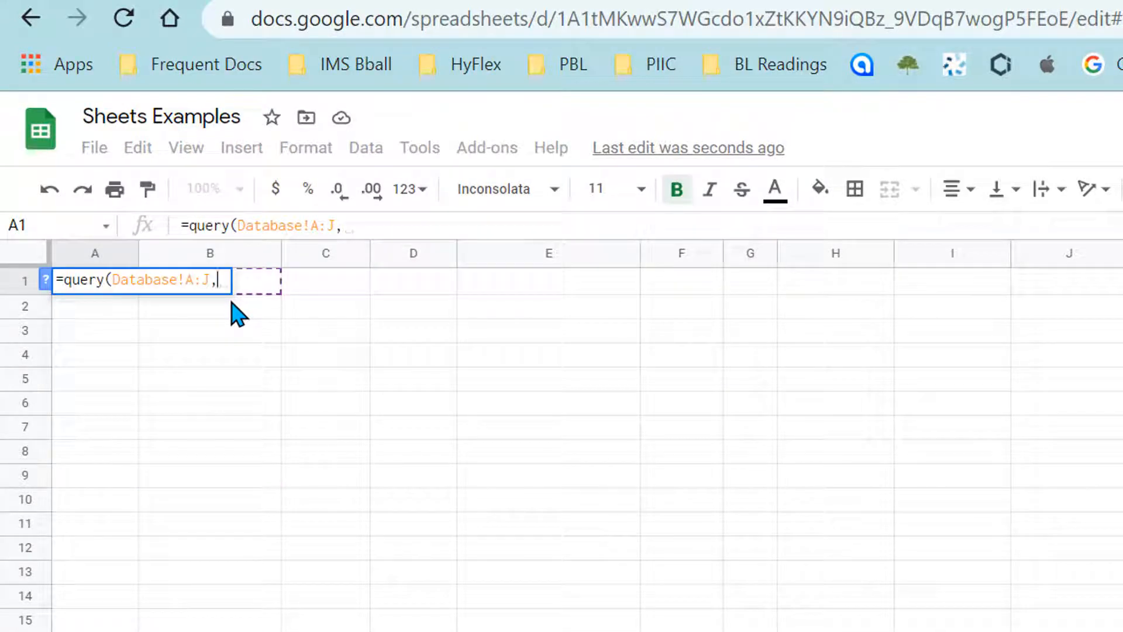
Complete the QUERY formula with the condition "select * where G Contains '8'" and enter it.
{"action": "type", "text": "\"see"}
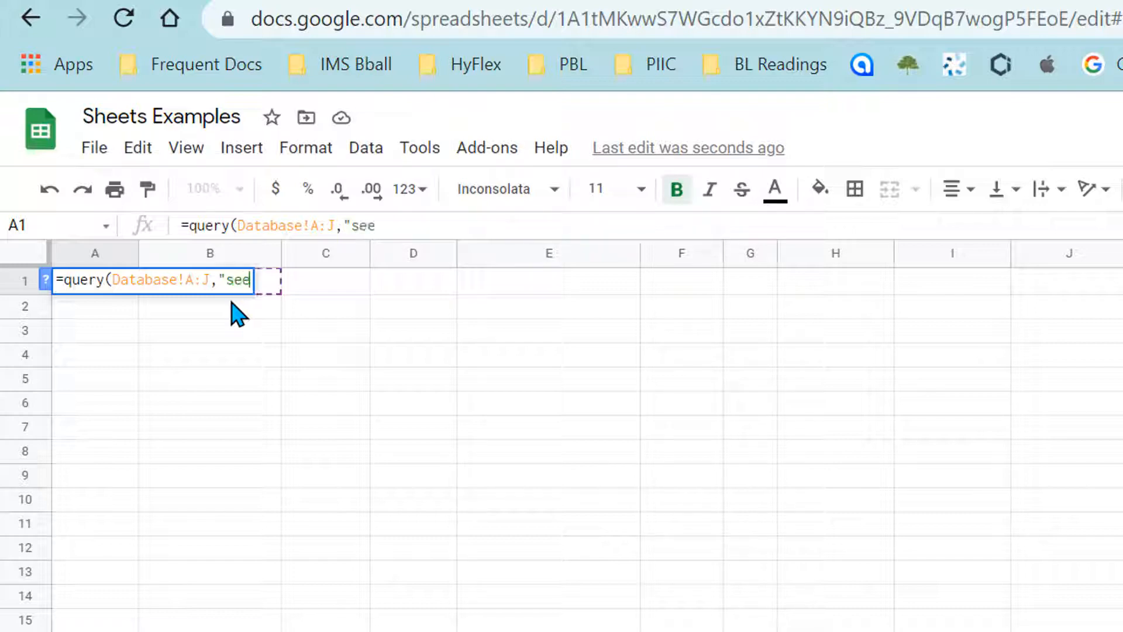
{"action": "key", "text": "BackSpace"}
{"action": "type", "text": "lect * where G "}
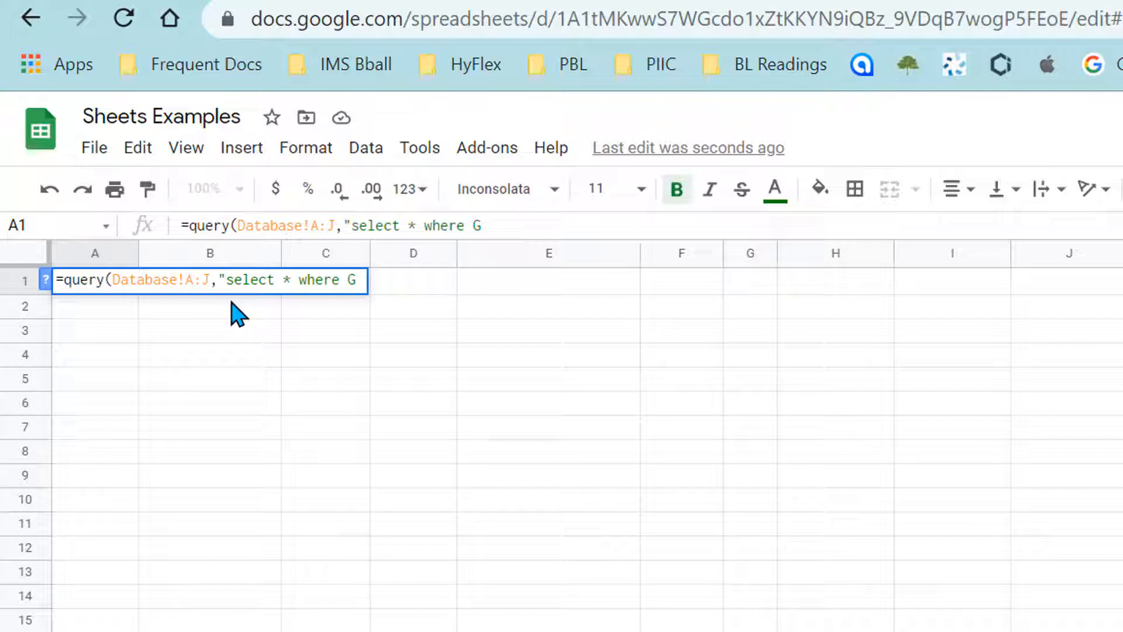
{"action": "type", "text": "Contains '8"}
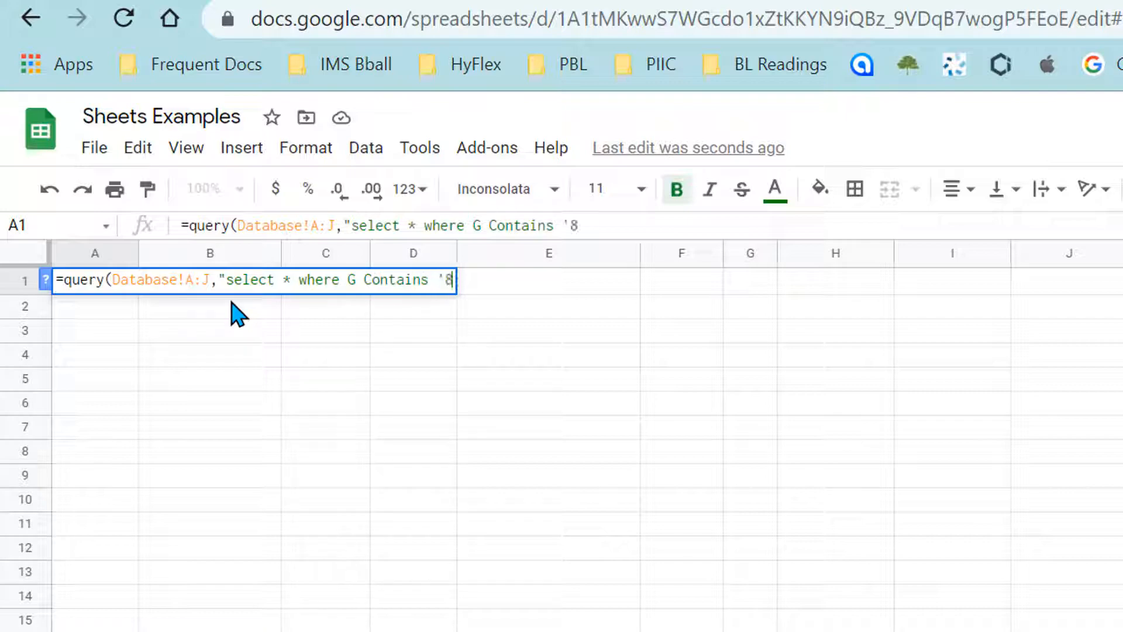
{"action": "type", "text": "'\")"}
{"action": "key", "text": "Return"}
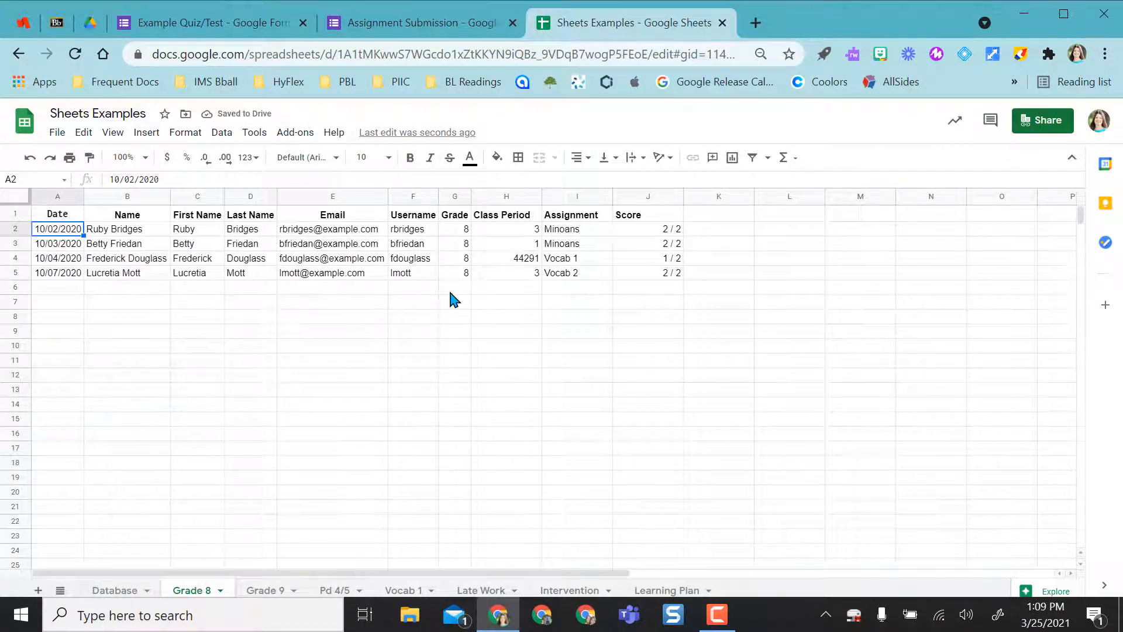
Compare the Grade column of the Database sheet with the filtered rows on the Grade 8 sheet.
{"action": "left_click", "coordinate": [117, 589]}
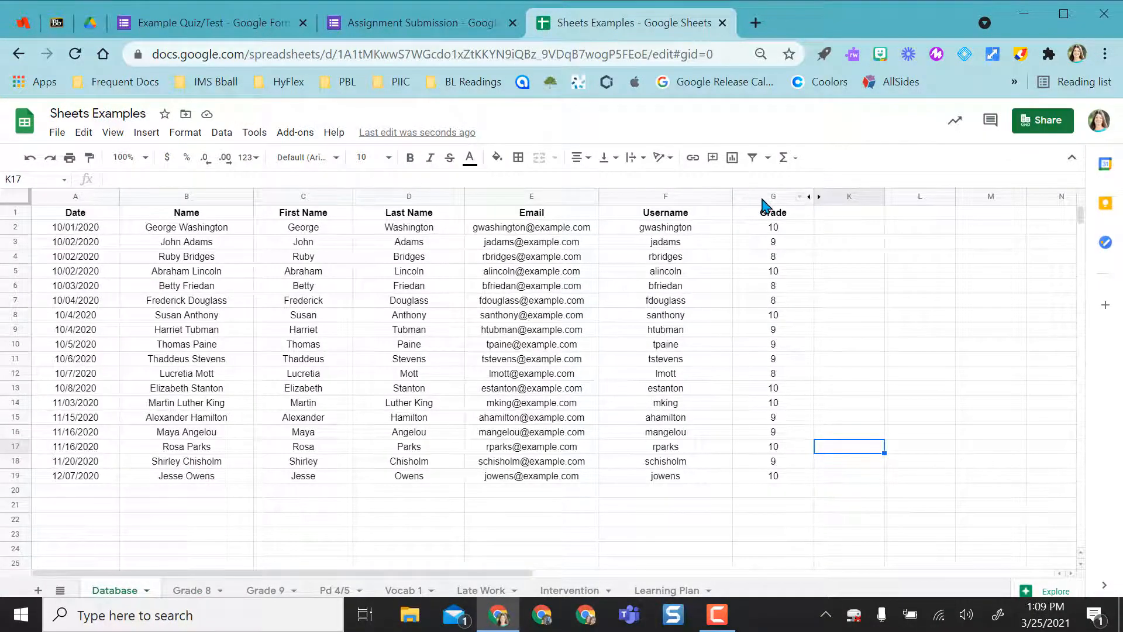
{"action": "left_click", "coordinate": [780, 257]}
{"action": "left_click", "coordinate": [770, 299]}
{"action": "left_click", "coordinate": [196, 588]}
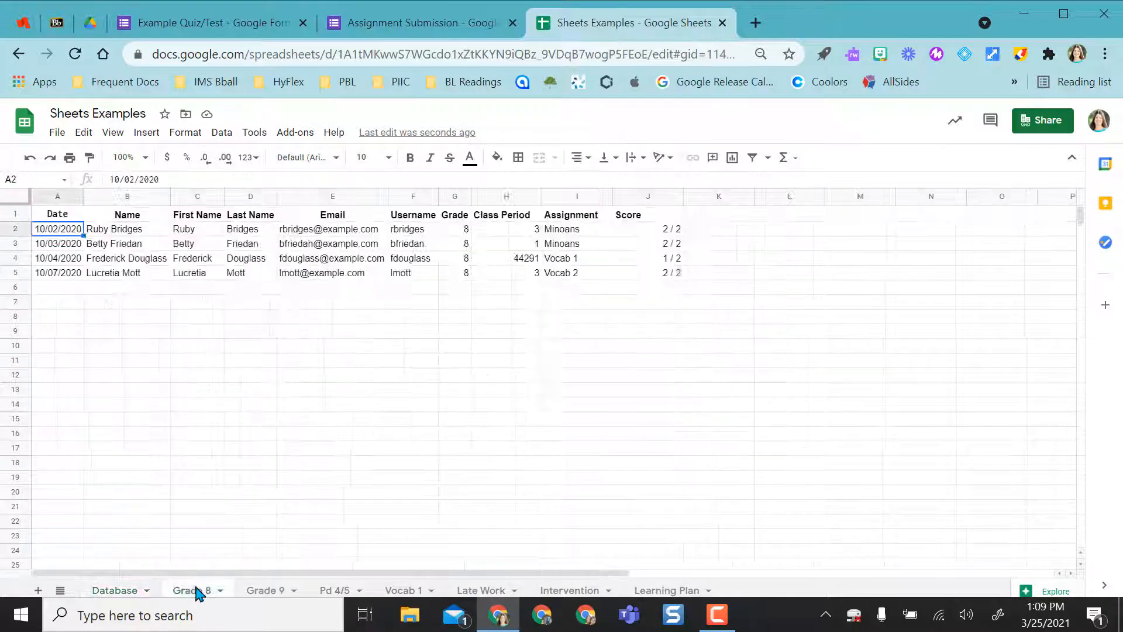
Copy the QUERY formula from cell A1 of the Grade 8 sheet into cell A1 of the Grade 9 sheet.
{"action": "left_click", "coordinate": [193, 590]}
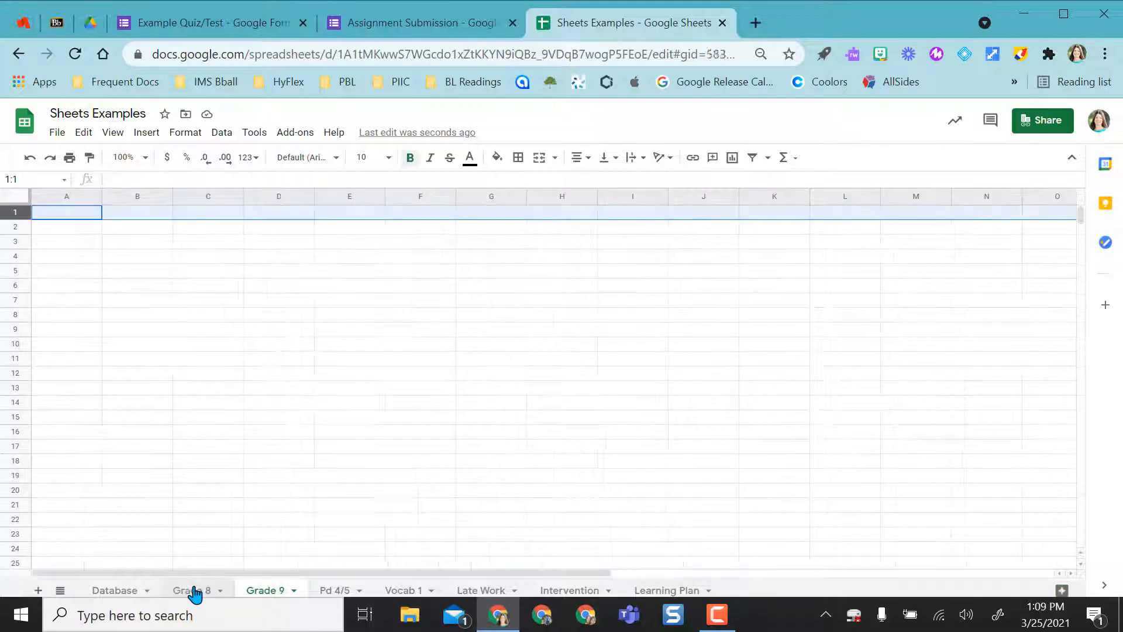
{"action": "left_click", "coordinate": [51, 218]}
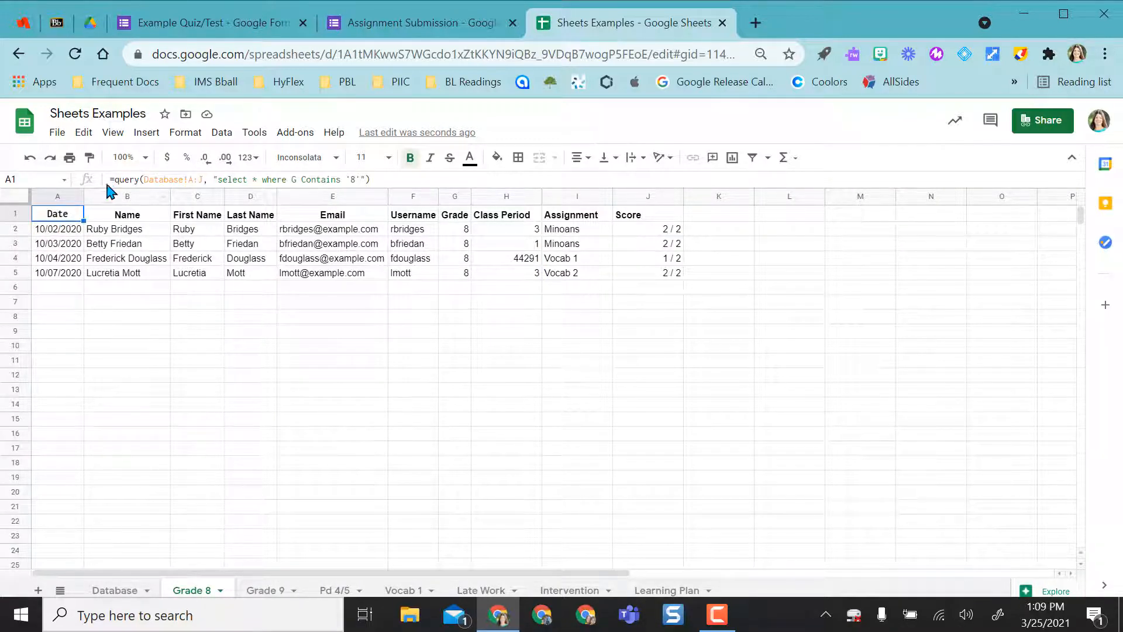
{"action": "left_click_drag", "start_coordinate": [111, 182], "coordinate": [395, 190]}
{"action": "key", "text": "ctrl+c"}
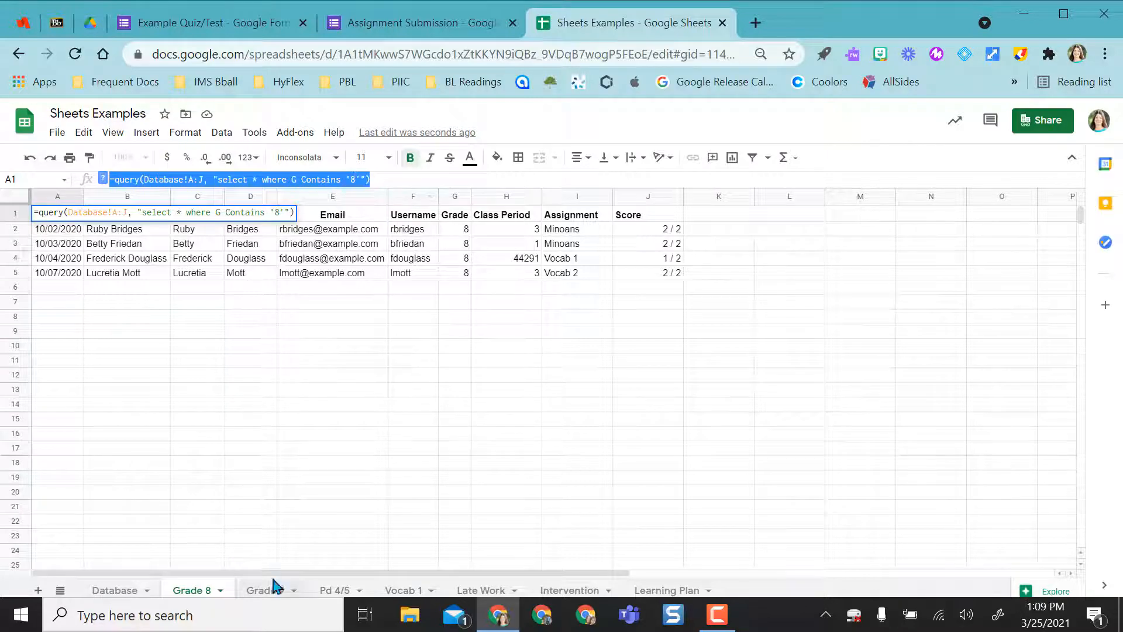
{"action": "left_click", "coordinate": [266, 590]}
{"action": "left_click", "coordinate": [68, 213]}
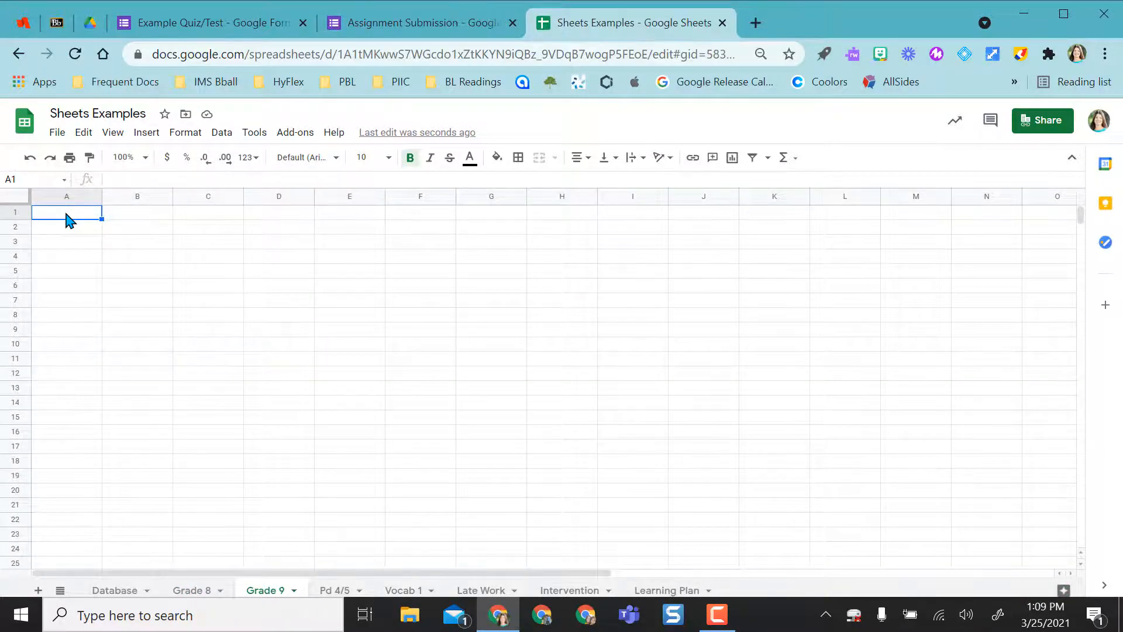
{"action": "key", "text": "ctrl+v"}
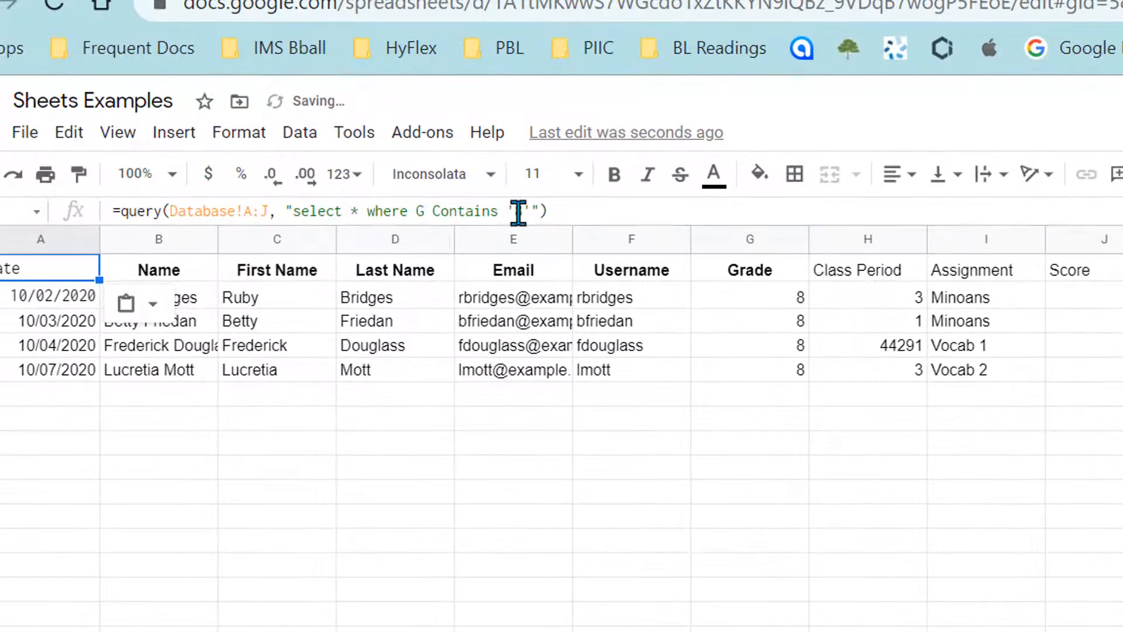
Change the grade criterion in the Grade 9 sheet's QUERY formula to '9'.
{"action": "left_click", "coordinate": [381, 185]}
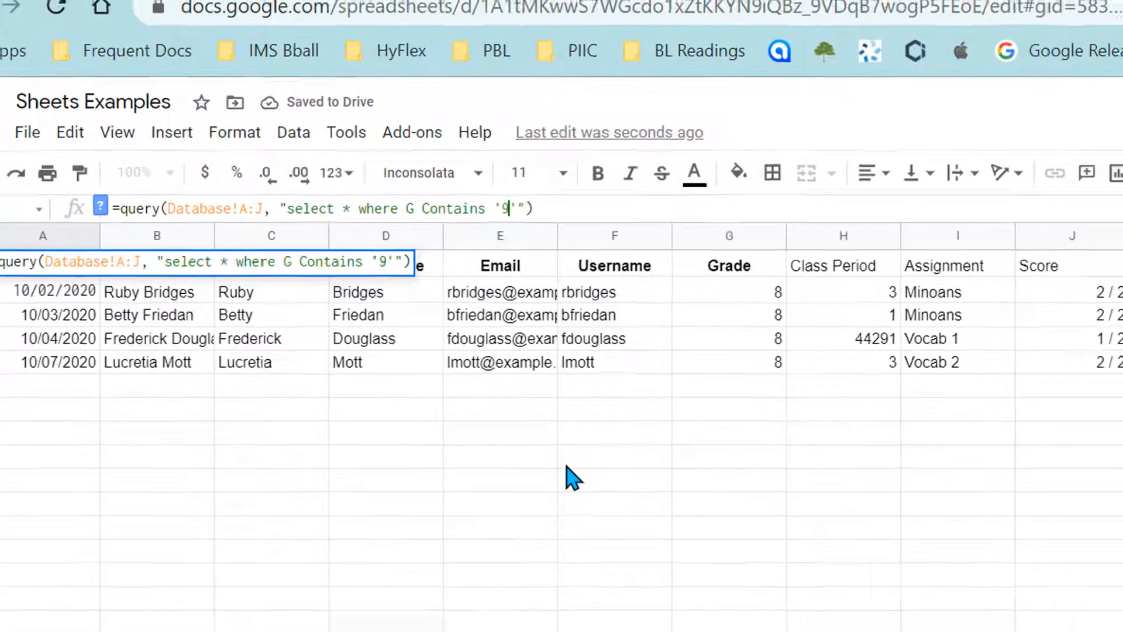
{"action": "key", "text": "Delete"}
{"action": "type", "text": "9"}
{"action": "key", "text": "Return"}
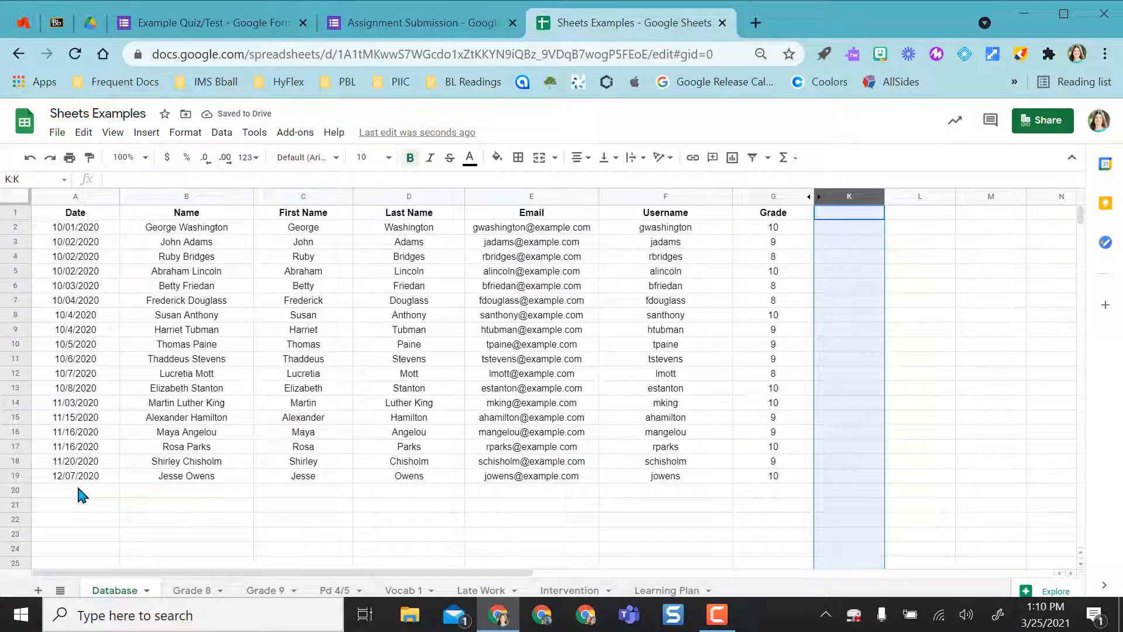
Add a record for Tupac Shakur in row 20 of the Database sheet, dated 12/10/2020, with email, username and grade 8.
{"action": "left_click", "coordinate": [78, 488]}
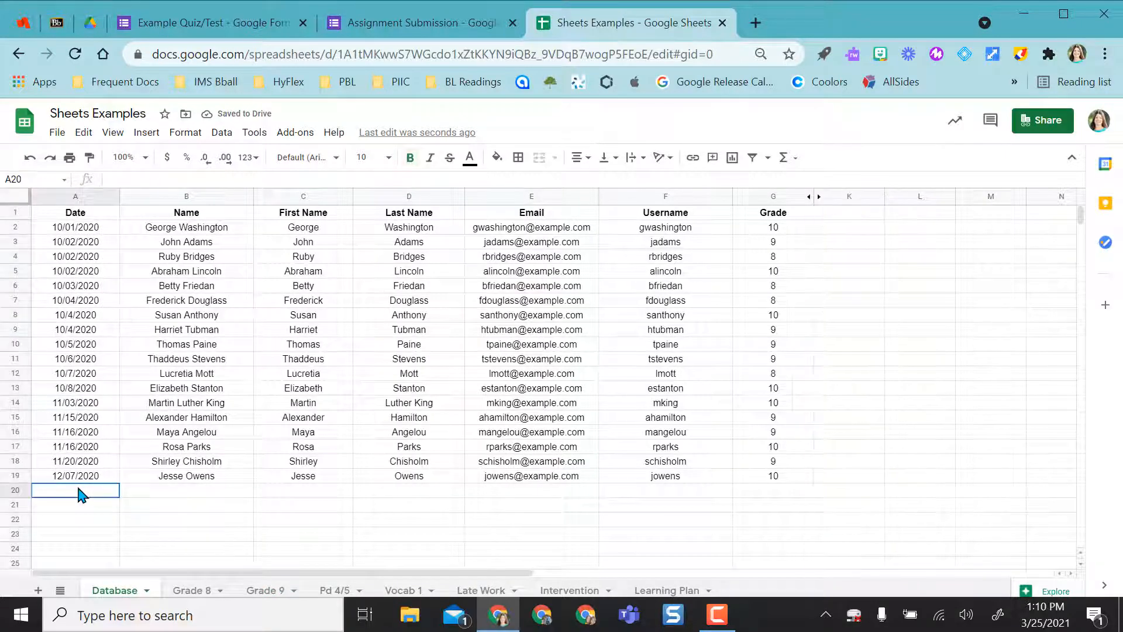
{"action": "type", "text": "12/"}
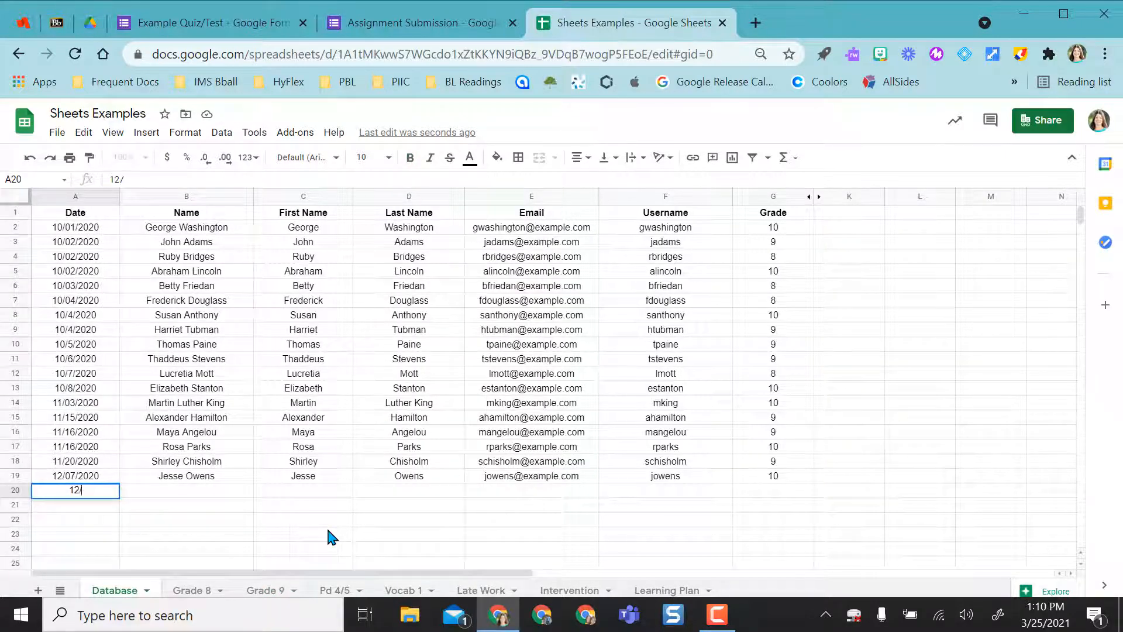
{"action": "type", "text": "10/2020"}
{"action": "key", "text": "Tab"}
{"action": "type", "text": "Tupac "}
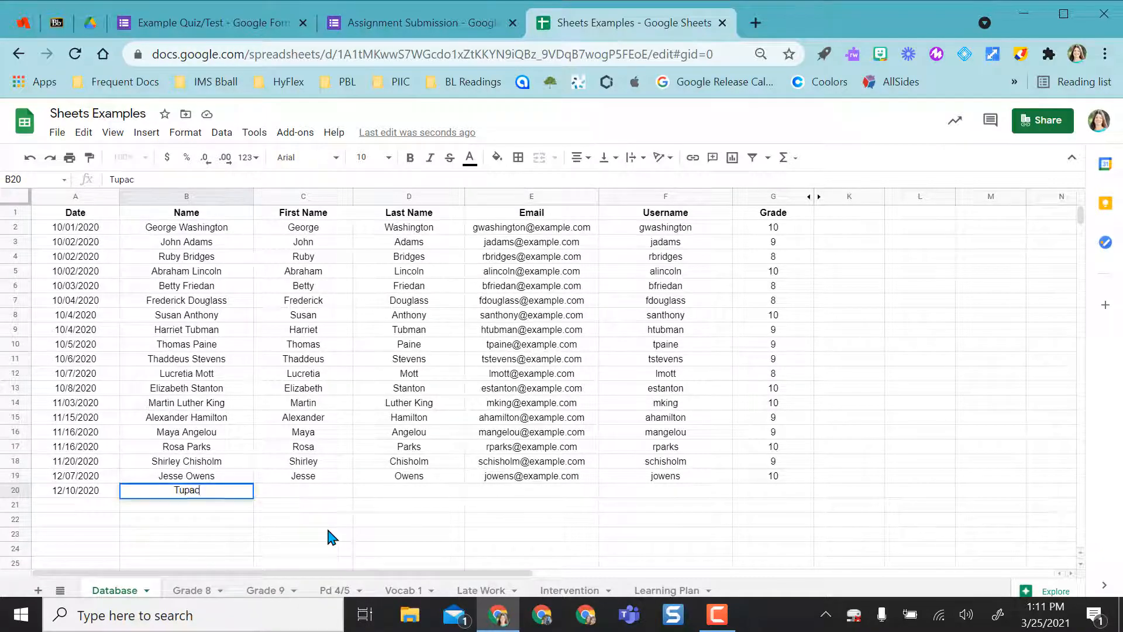
{"action": "type", "text": "Shakur"}
{"action": "key", "text": "Return"}
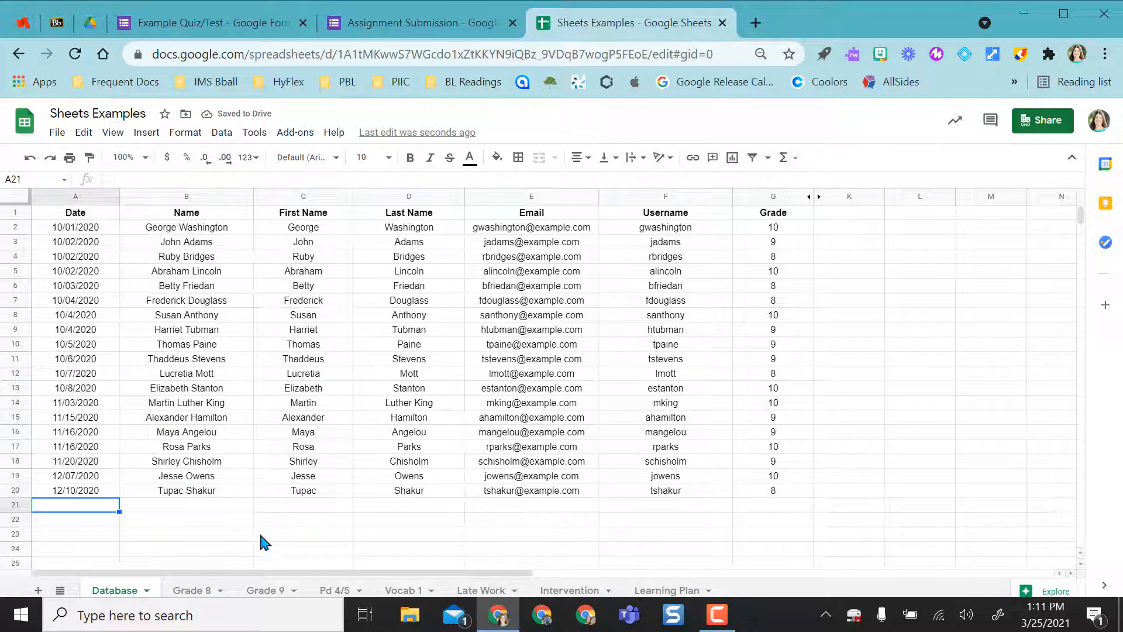
Check the Grade 8 sheet for the newly added student by selecting that record's row.
{"action": "left_click", "coordinate": [198, 591]}
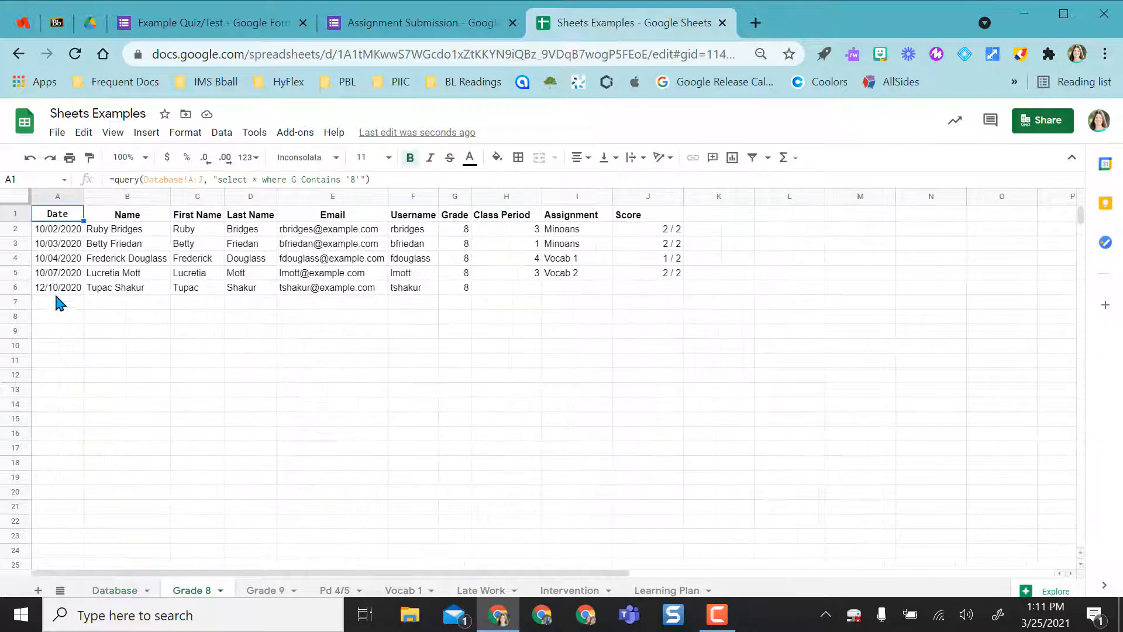
{"action": "left_click_drag", "start_coordinate": [45, 291], "coordinate": [533, 291]}
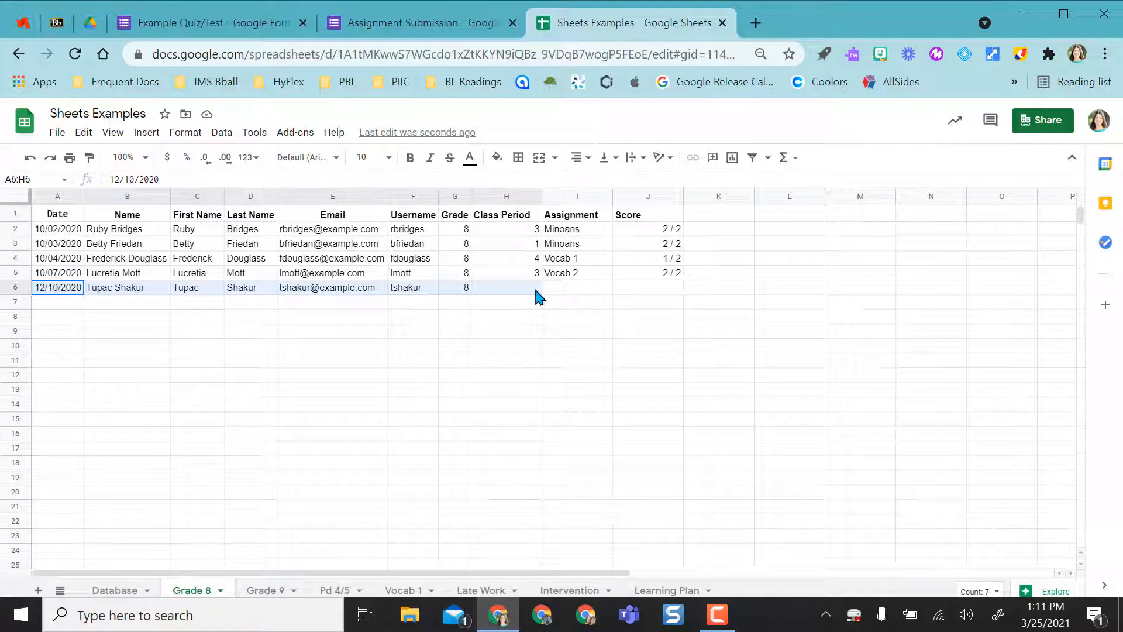
Unhide the Class Period, Assignment and Score columns (H to J) in the Database sheet.
{"action": "left_click", "coordinate": [522, 290]}
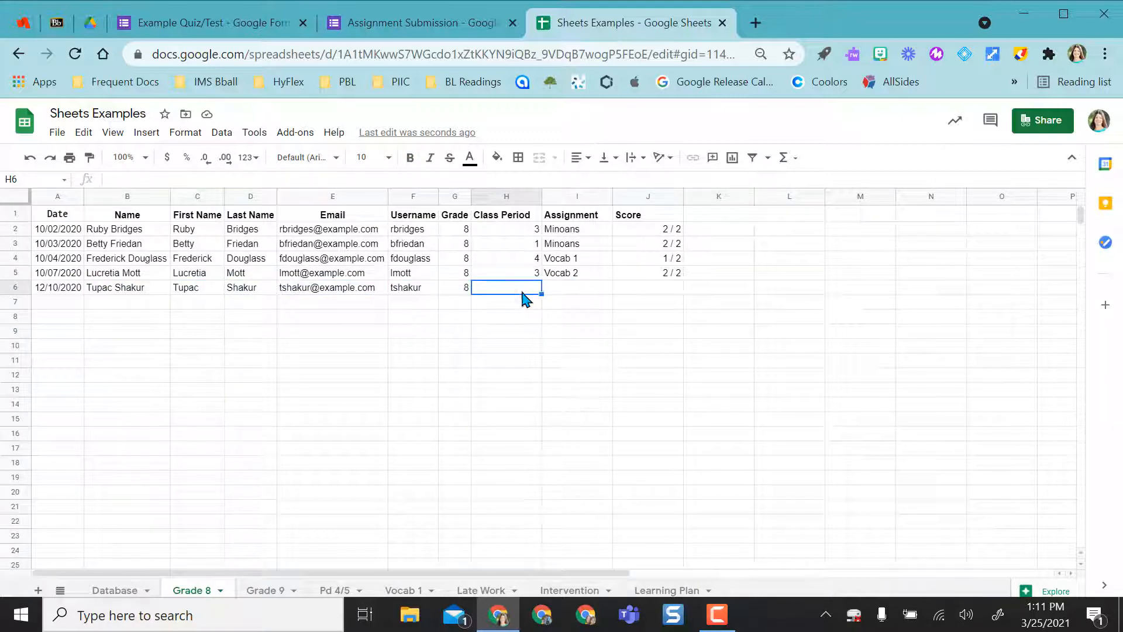
{"action": "left_click", "coordinate": [640, 289]}
{"action": "left_click", "coordinate": [116, 593]}
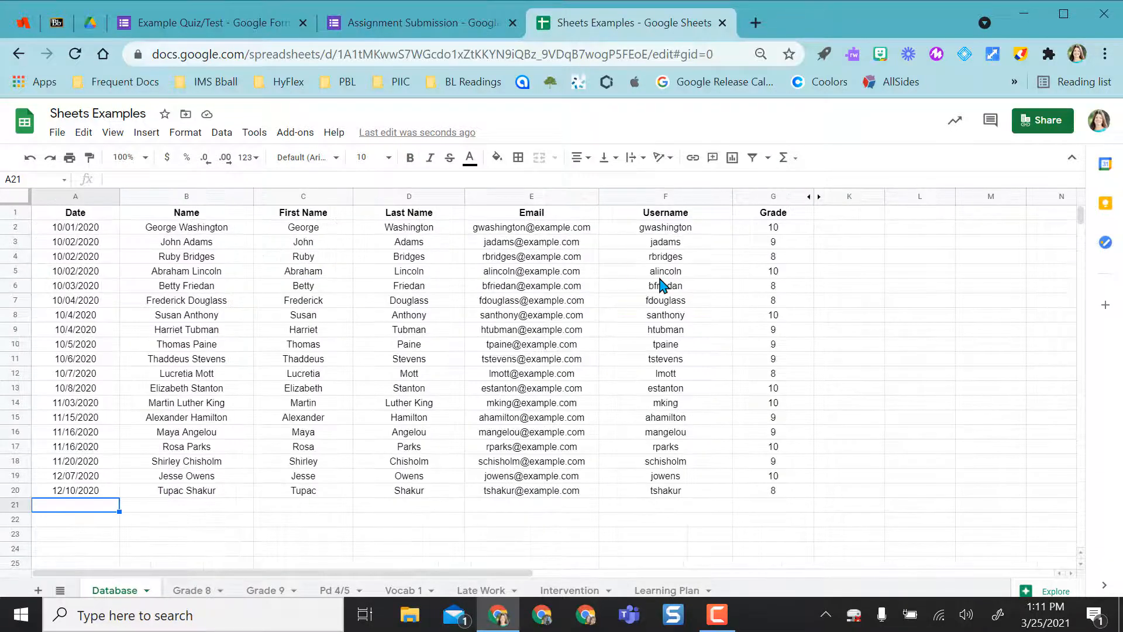
{"action": "left_click", "coordinate": [818, 196]}
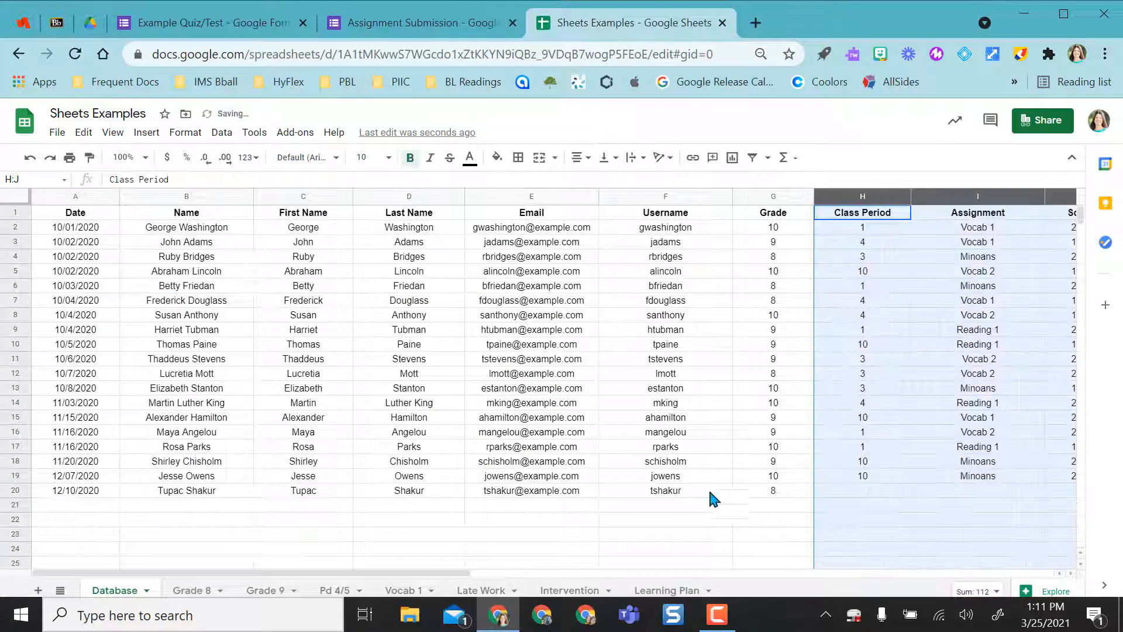
Complete row 20 of the Database sheet with class period 4, assignment Vocab 1 and the 2 / 2 score filled down from row 19.
{"action": "left_click", "coordinate": [866, 493]}
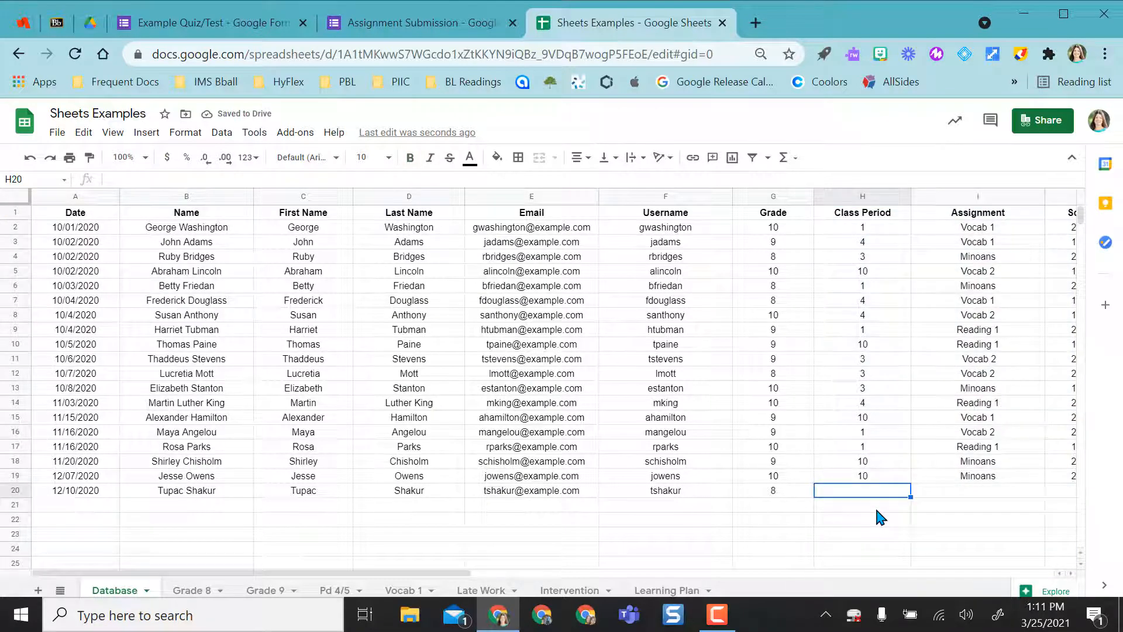
{"action": "type", "text": "4"}
{"action": "left_click", "coordinate": [972, 496]}
{"action": "type", "text": "Vocab 1"}
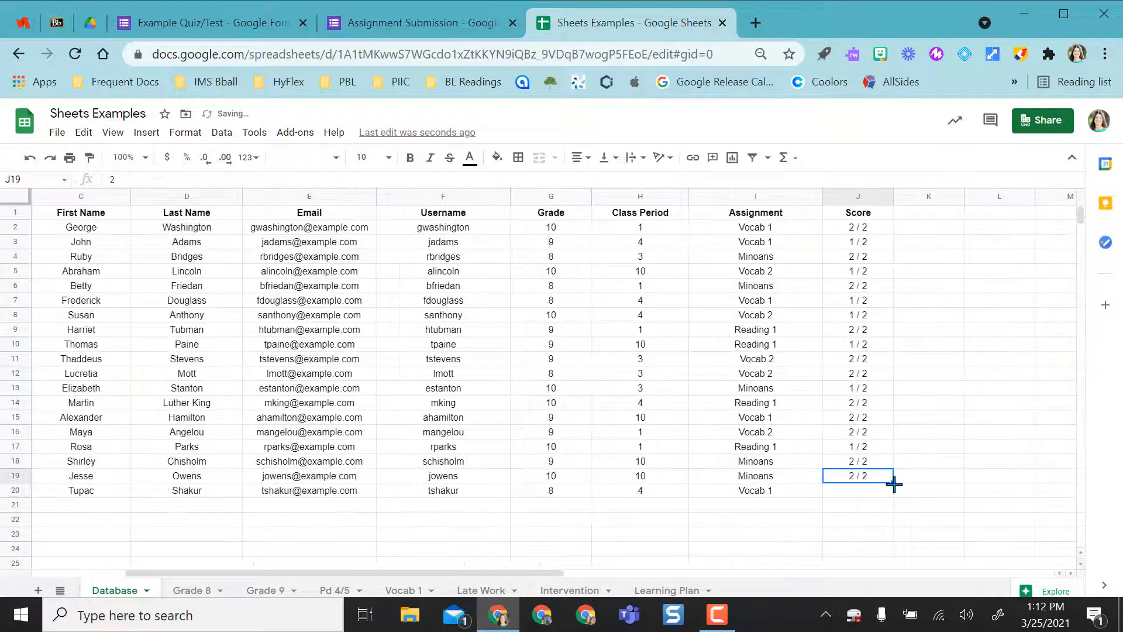
{"action": "left_click_drag", "start_coordinate": [893, 483], "coordinate": [889, 494]}
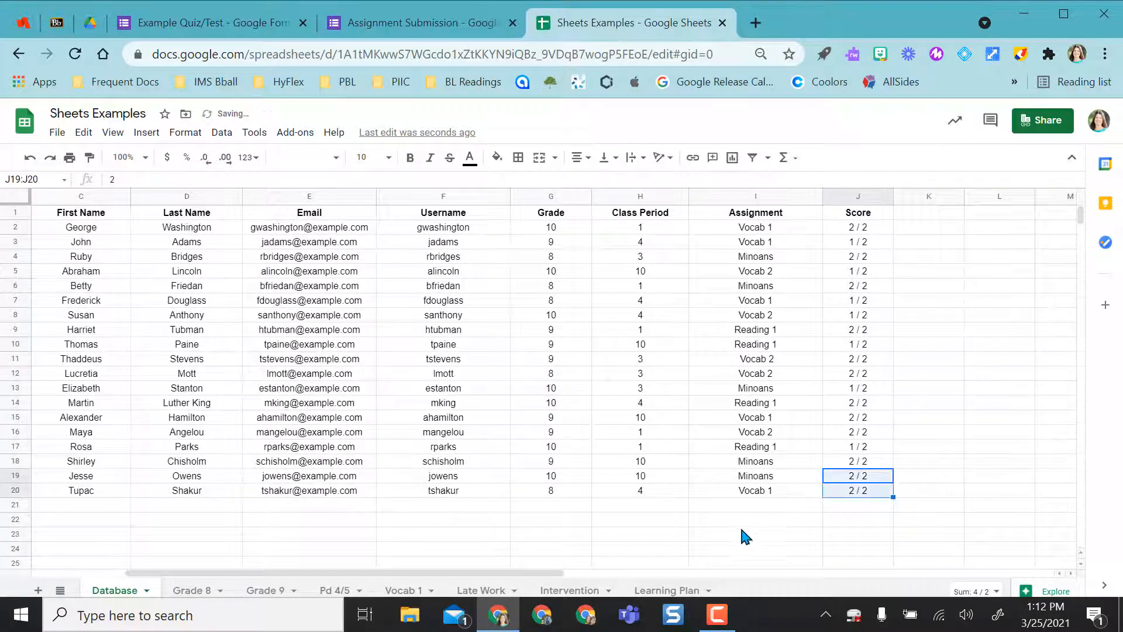
{"action": "left_click", "coordinate": [735, 531]}
Check the class period, assignment and score of the last record in the Grade 8 sheet.
{"action": "left_click", "coordinate": [210, 592]}
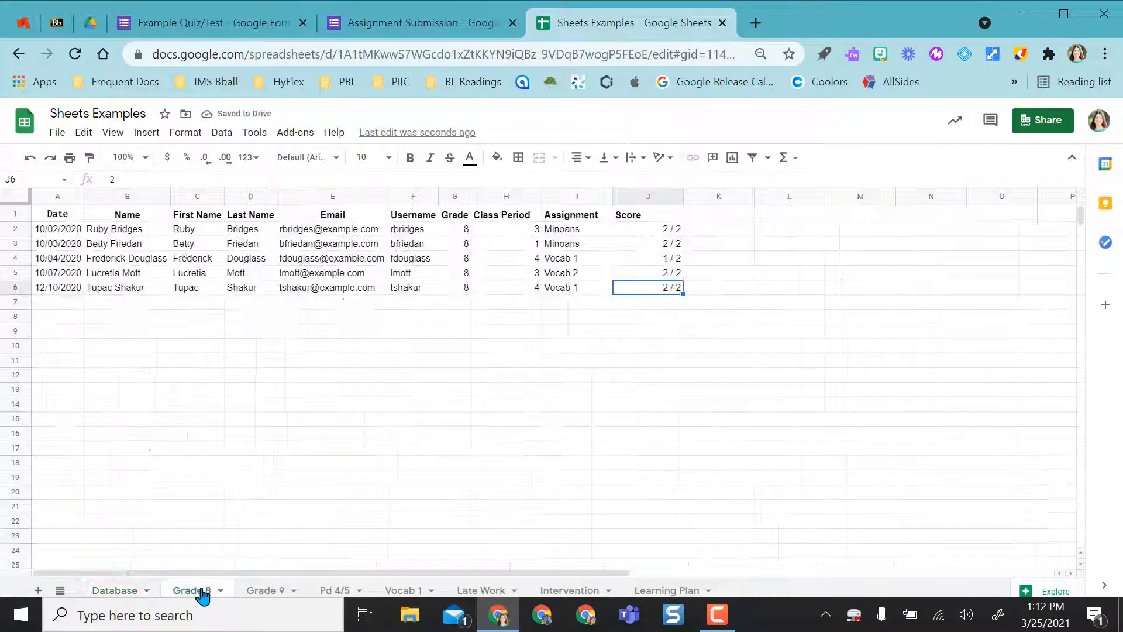
{"action": "left_click", "coordinate": [498, 291]}
{"action": "left_click", "coordinate": [552, 291]}
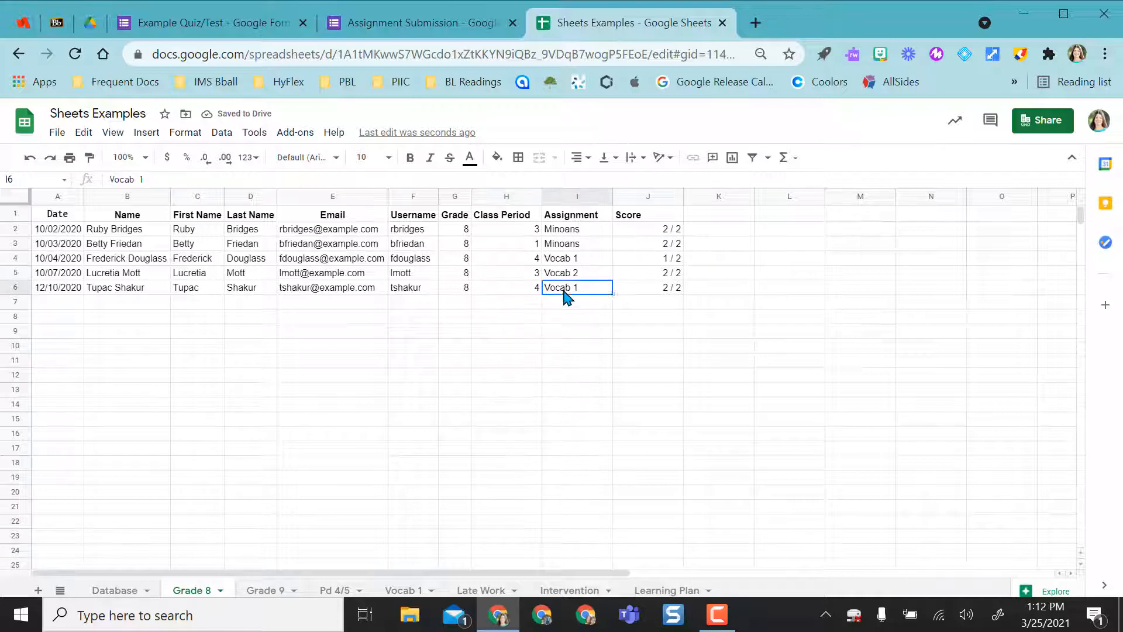
{"action": "left_click", "coordinate": [662, 288]}
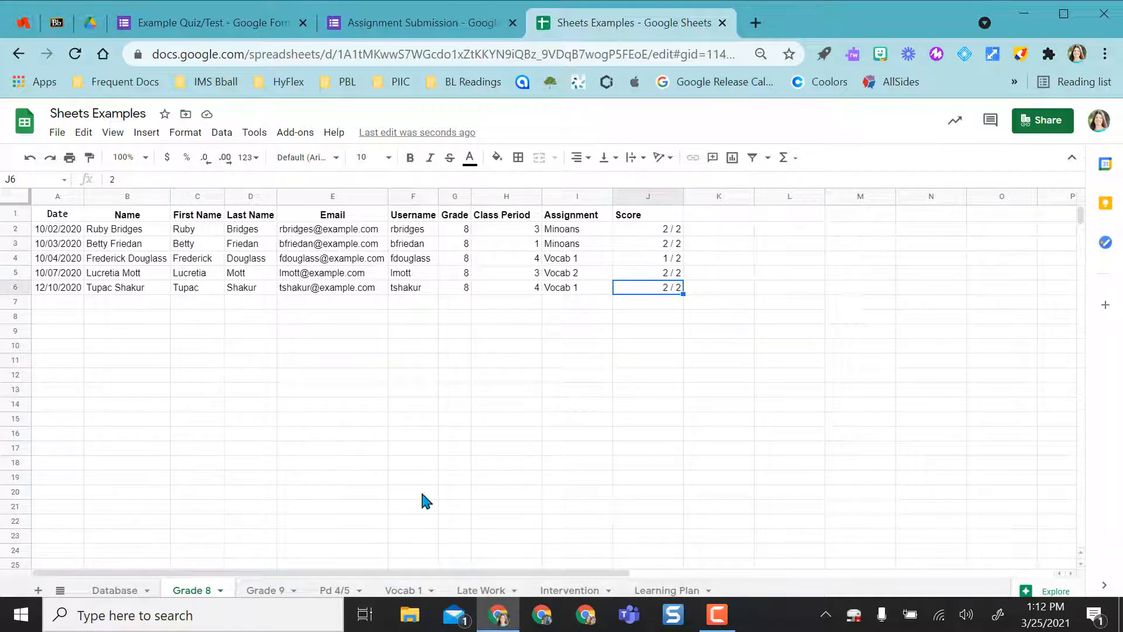
Examine the Class Period question in the Assignment Submission form, and return to the Sheets Examples spreadsheet.
{"action": "left_click", "coordinate": [110, 590]}
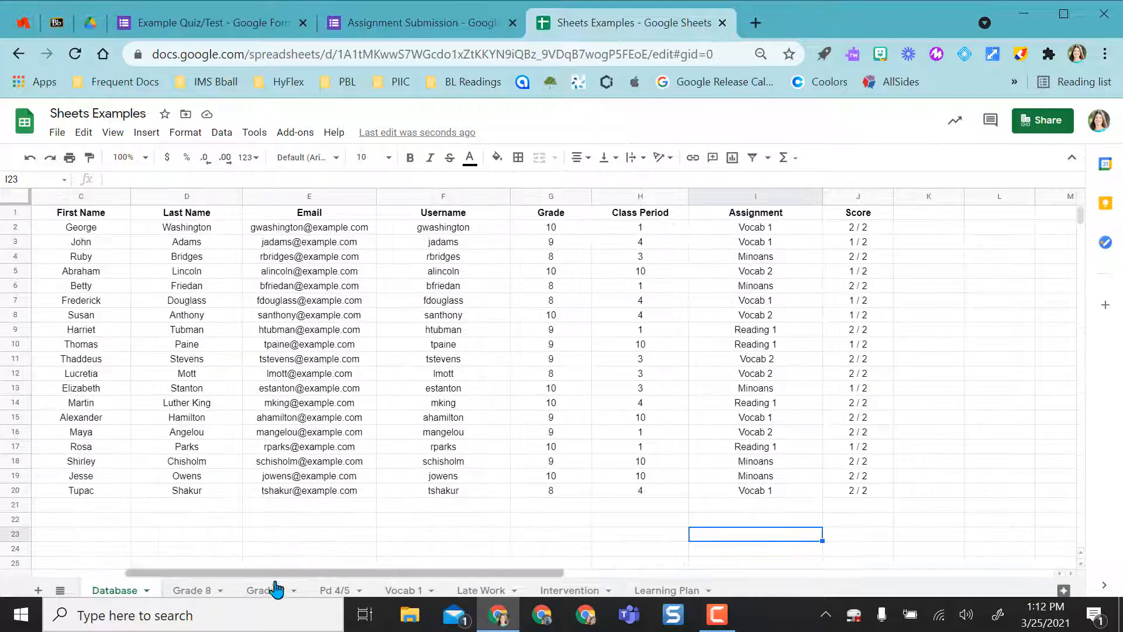
{"action": "key", "text": "ctrl+shift+Tab"}
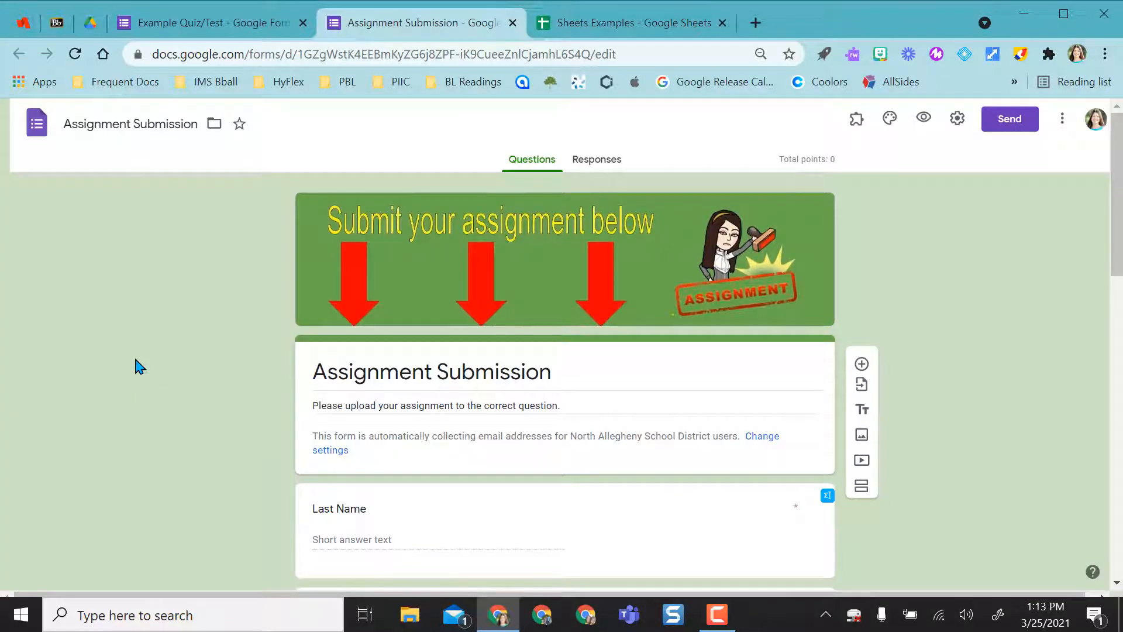
{"action": "scroll", "coordinate": [139, 366], "scroll_direction": "down", "scroll_amount": 7}
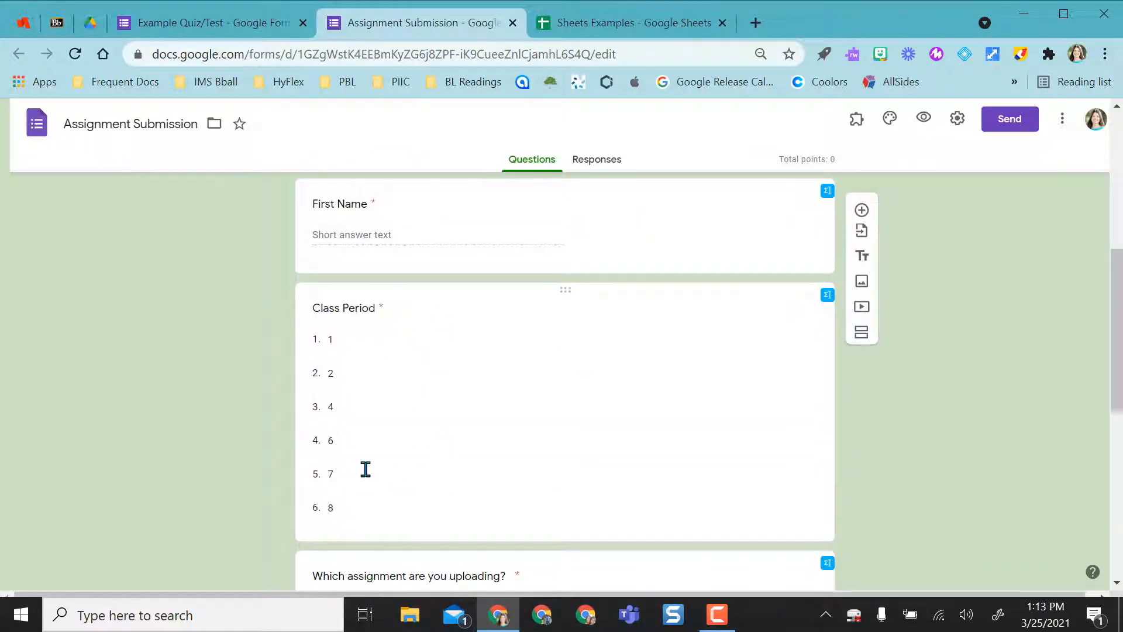
{"action": "key", "text": "ctrl+Tab"}
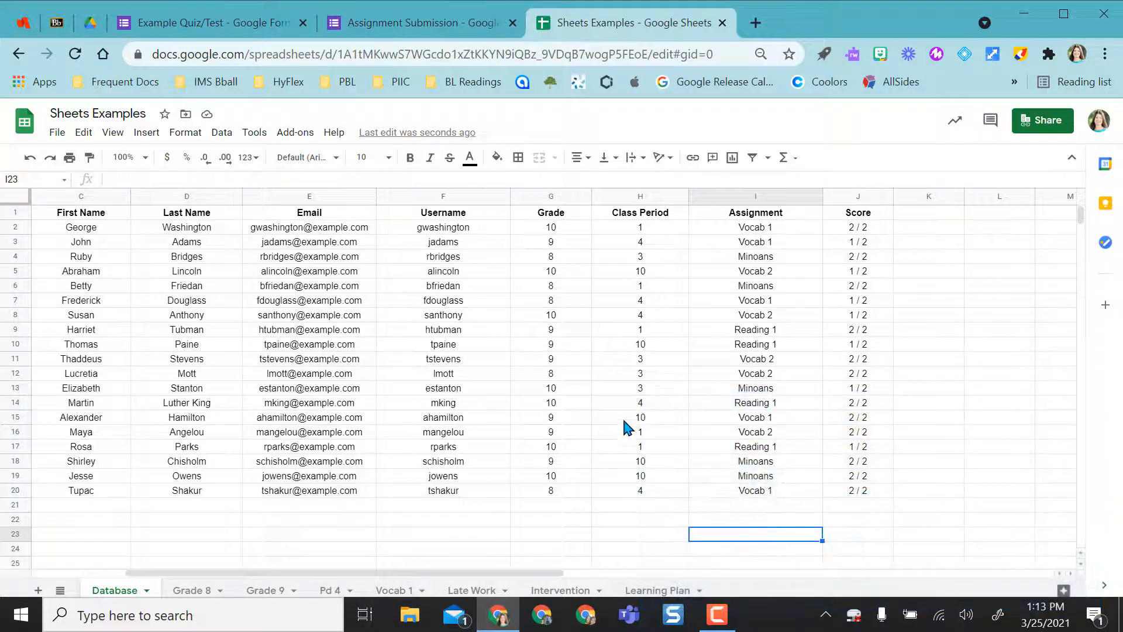
Enter =query(Database!A:J, "select * where H Contains '4'") in cell A1 of the Pd 4 sheet and check its Class Period column.
{"action": "left_click", "coordinate": [330, 592]}
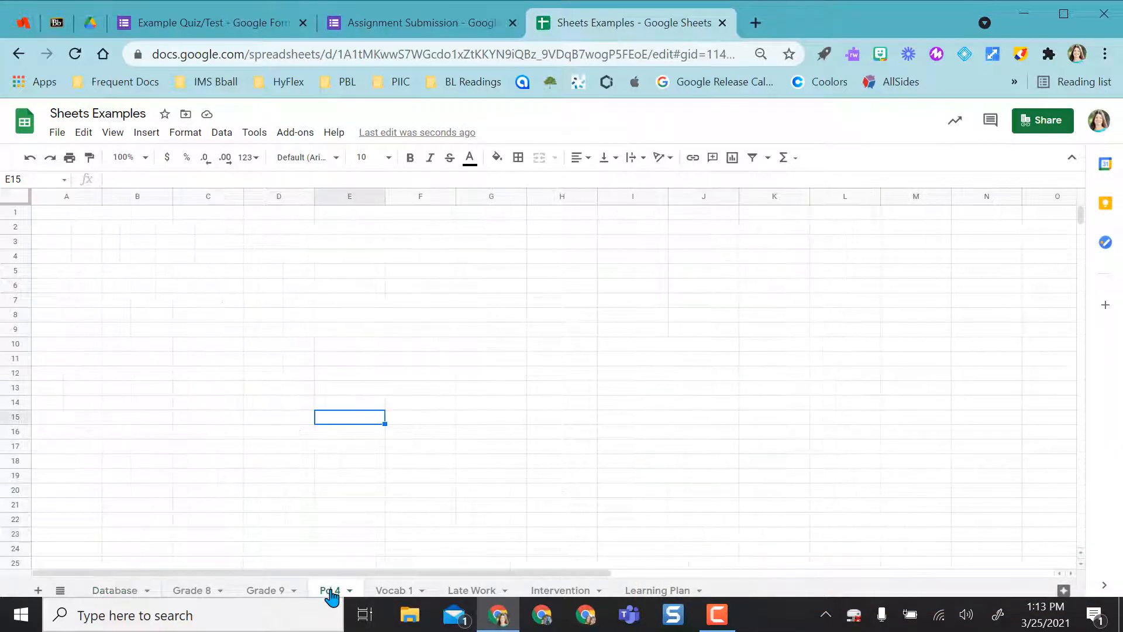
{"action": "left_click", "coordinate": [70, 215]}
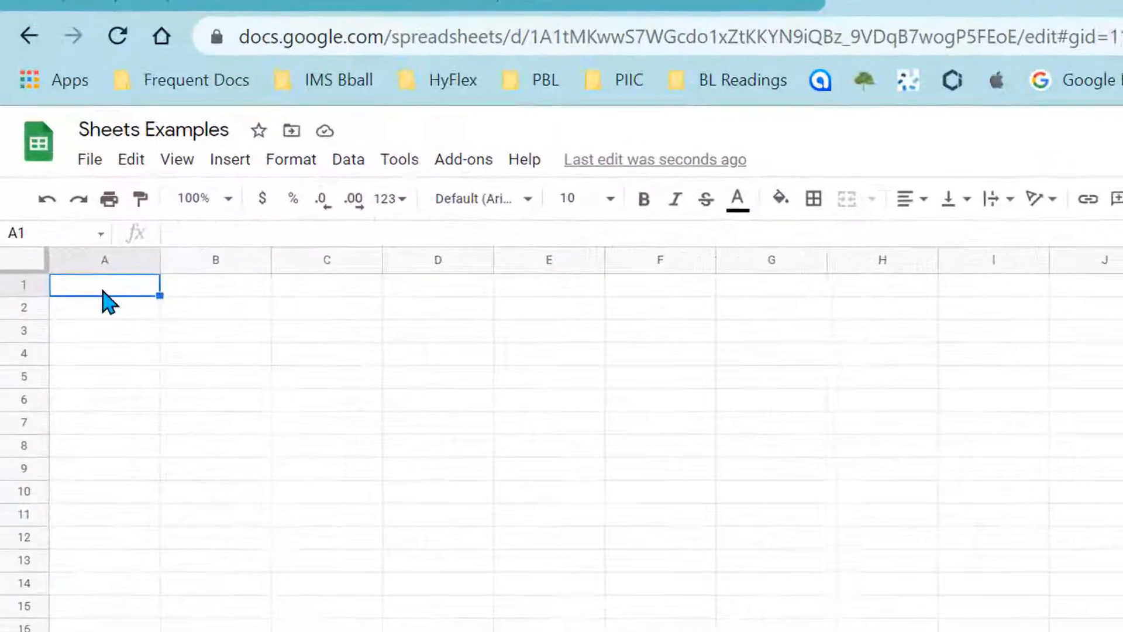
{"action": "type", "text": "=query(Databa"}
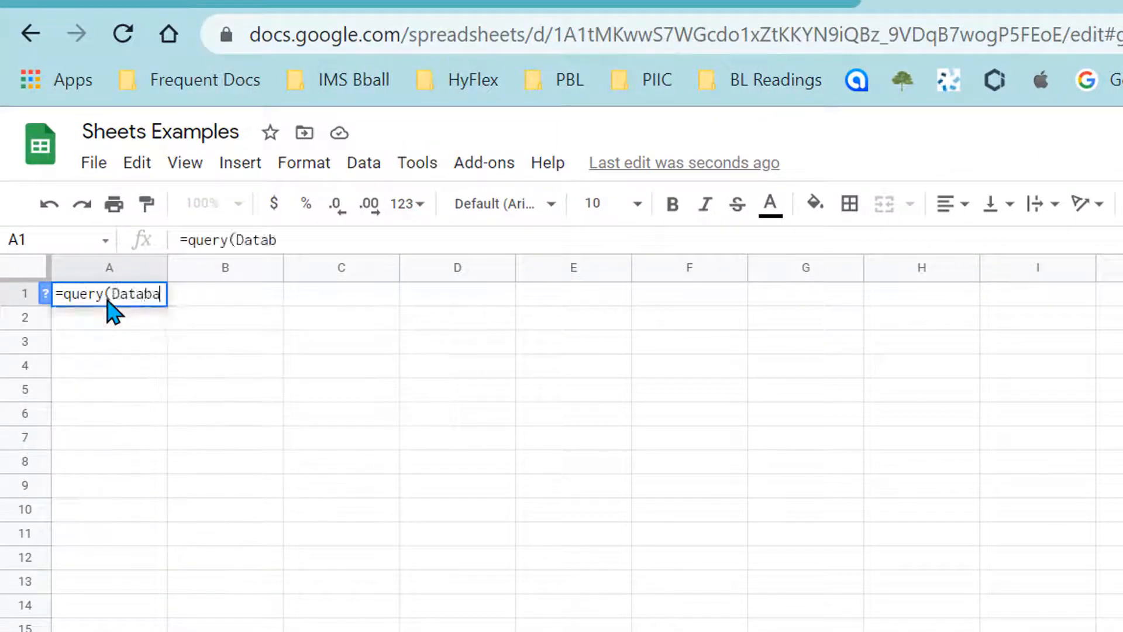
{"action": "type", "text": "se!"}
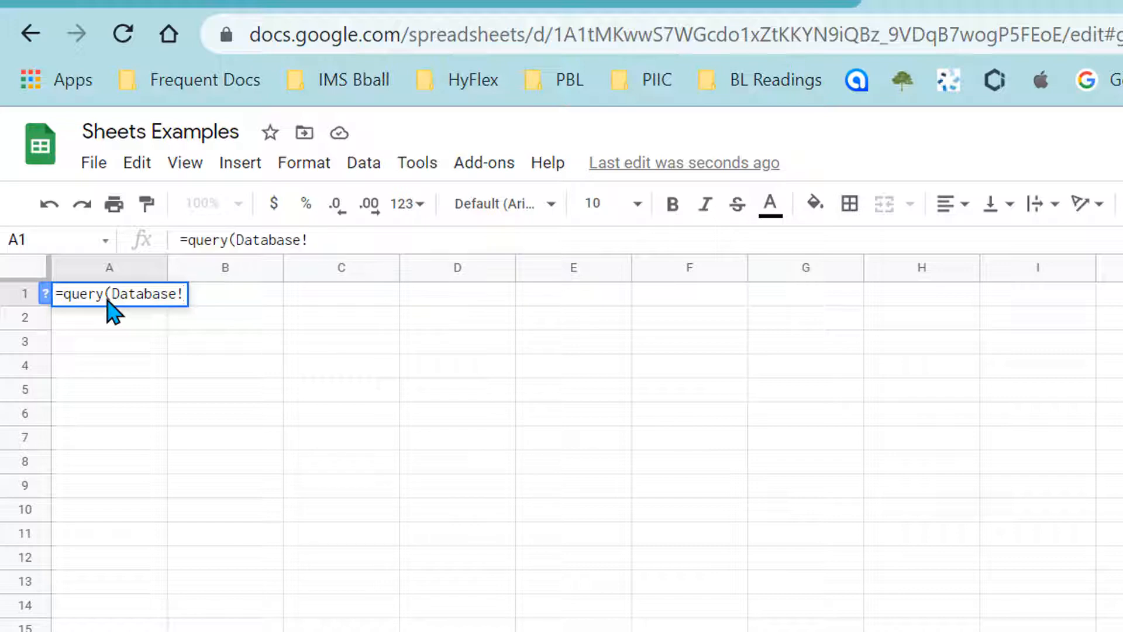
{"action": "type", "text": "A:J, \"se"}
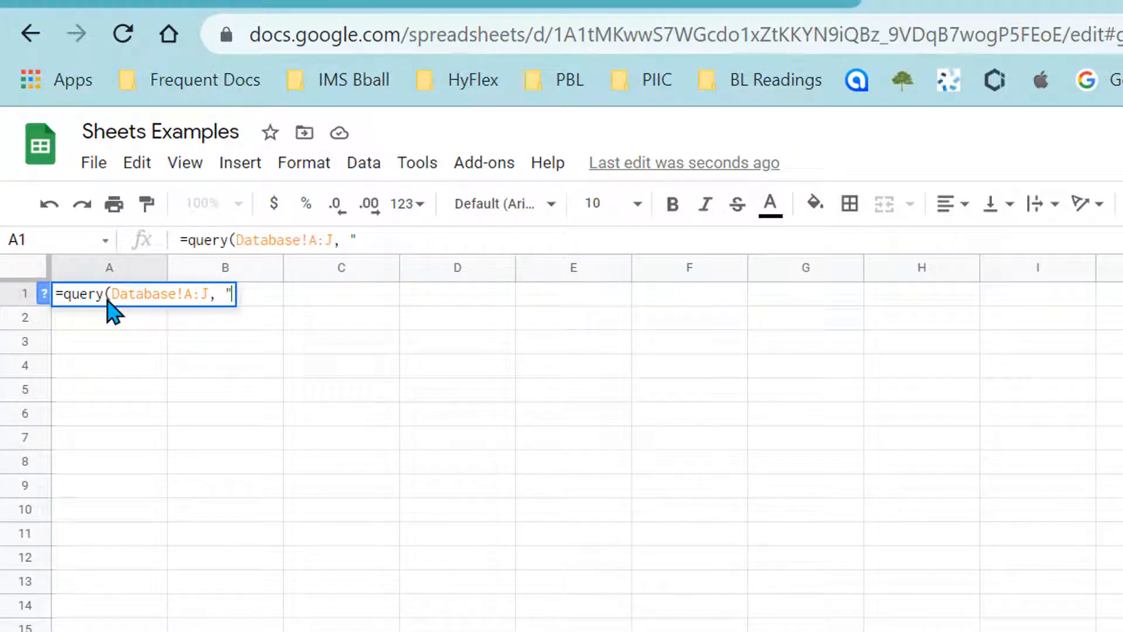
{"action": "type", "text": "lect"}
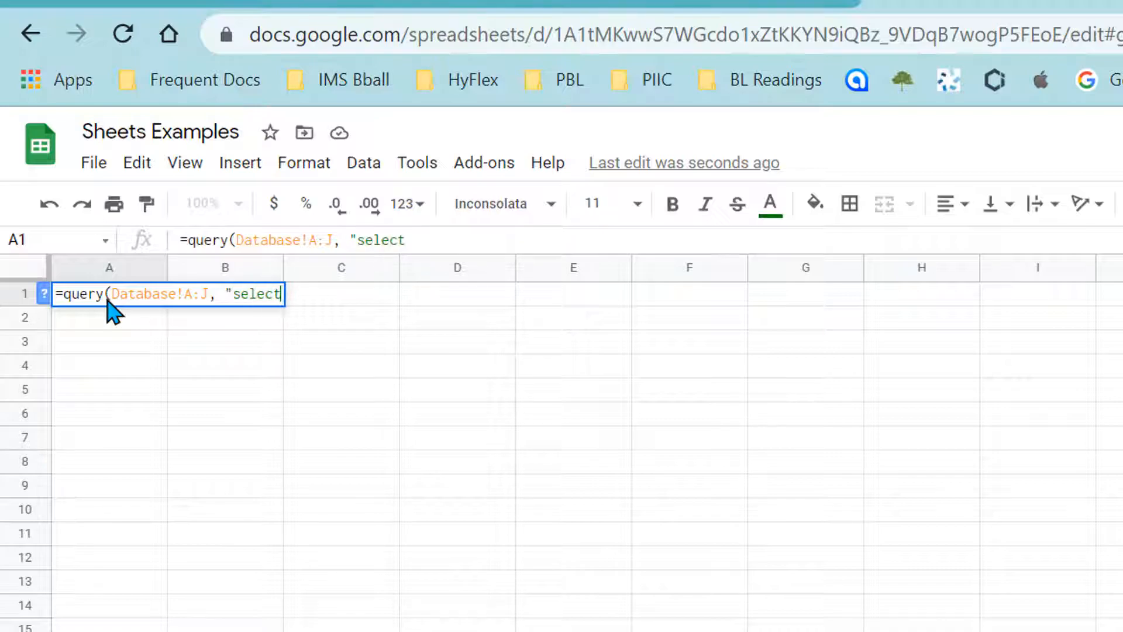
{"action": "type", "text": " * where"}
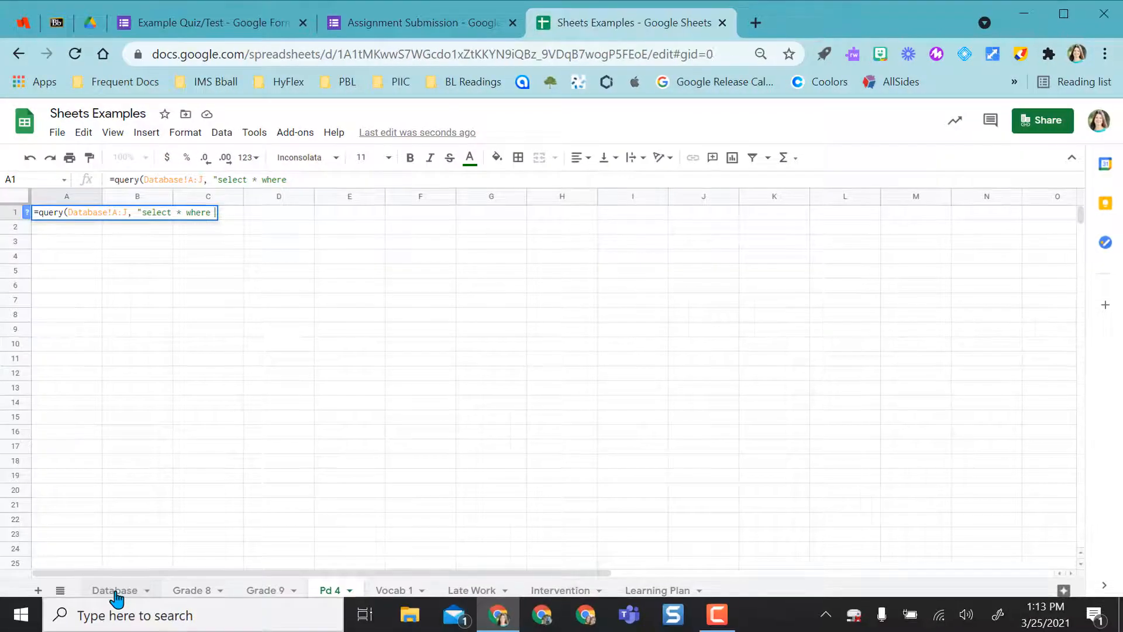
{"action": "left_click", "coordinate": [116, 598]}
{"action": "type", "text": "H "}
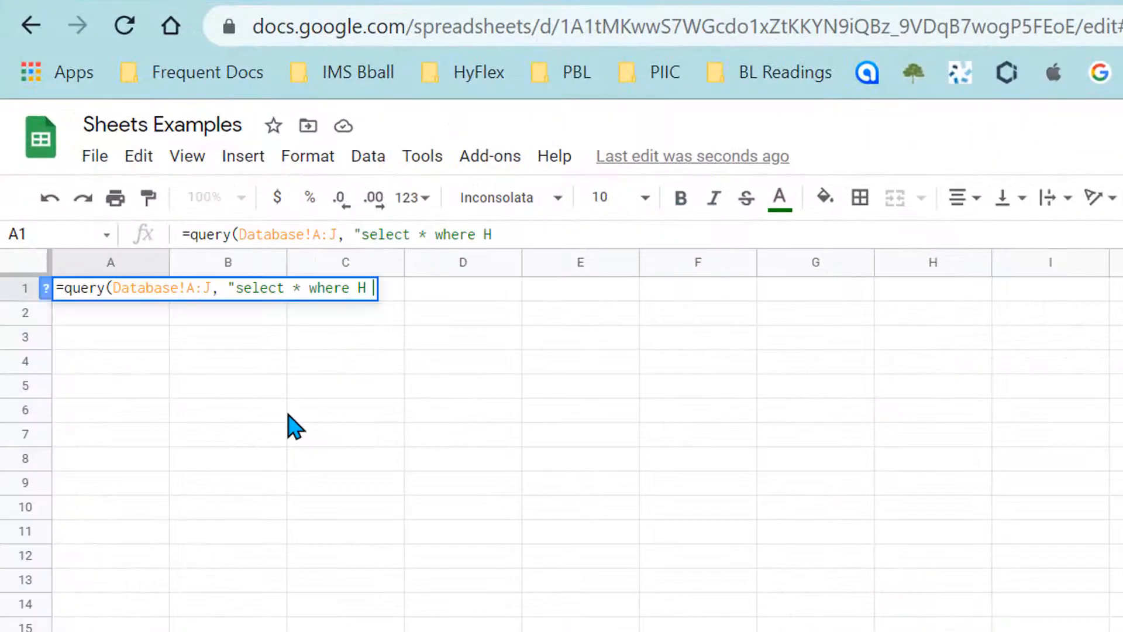
{"action": "type", "text": "Contains '4'\")"}
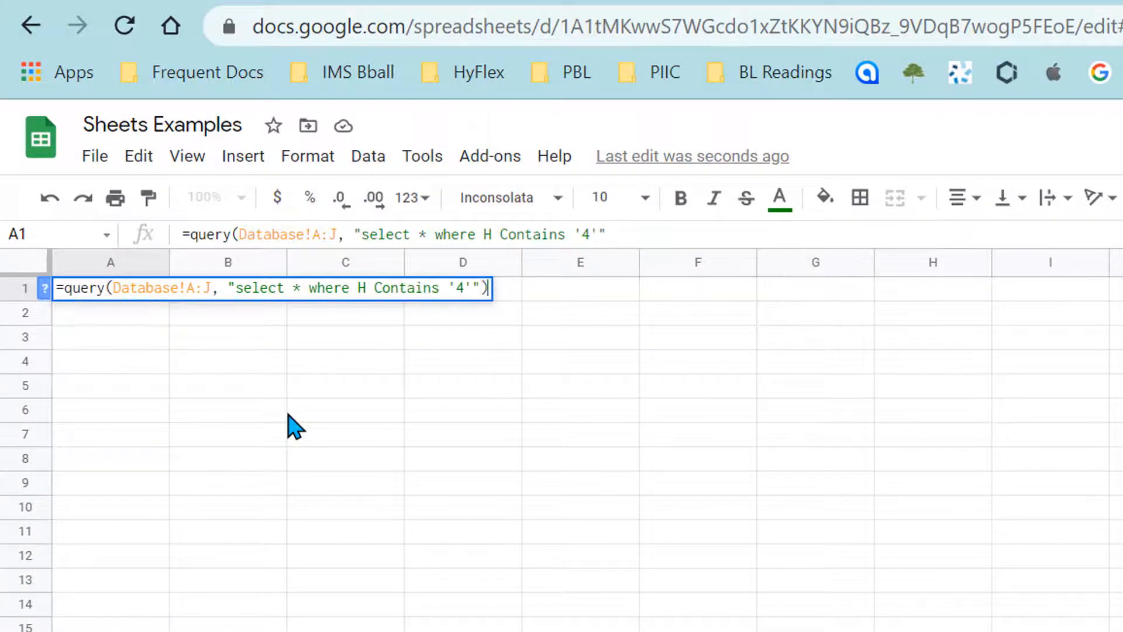
{"action": "key", "text": "Return"}
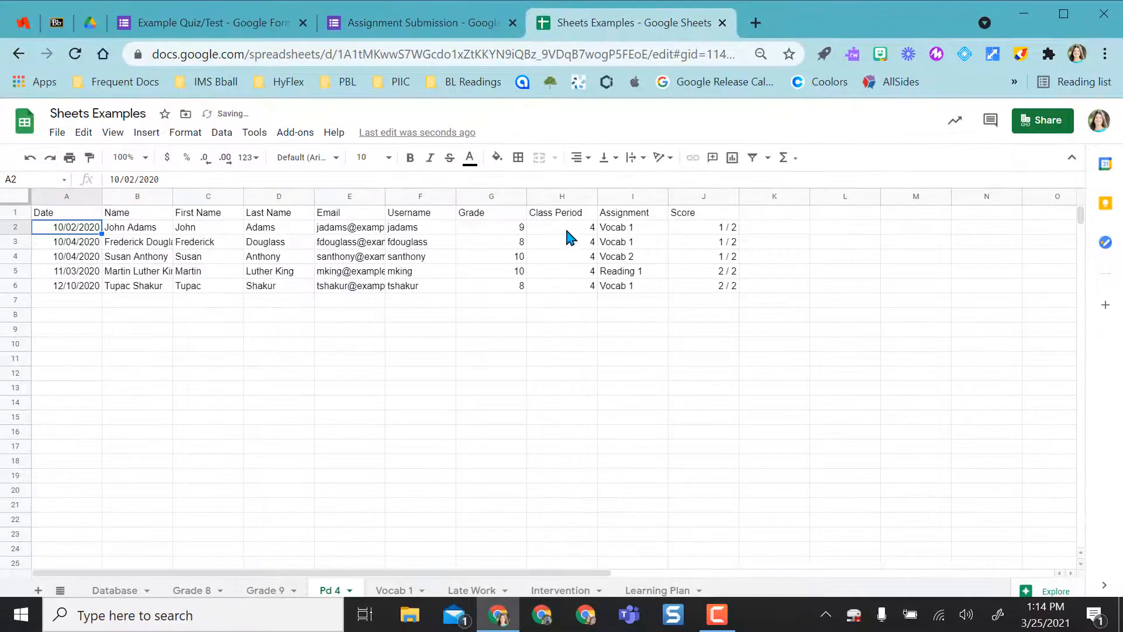
{"action": "left_click_drag", "start_coordinate": [571, 212], "coordinate": [576, 293]}
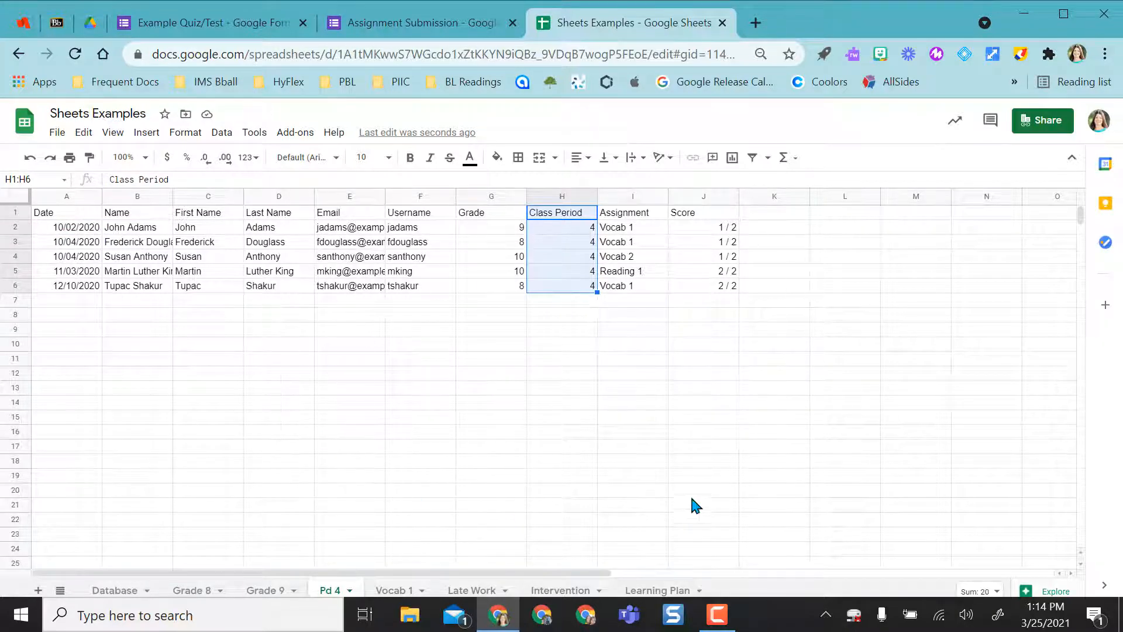
Enter =query(Database!A:J, "Select * where I Contains 'vocab 1'") in cell A1 of the Vocab 1 sheet.
{"action": "left_click", "coordinate": [390, 592]}
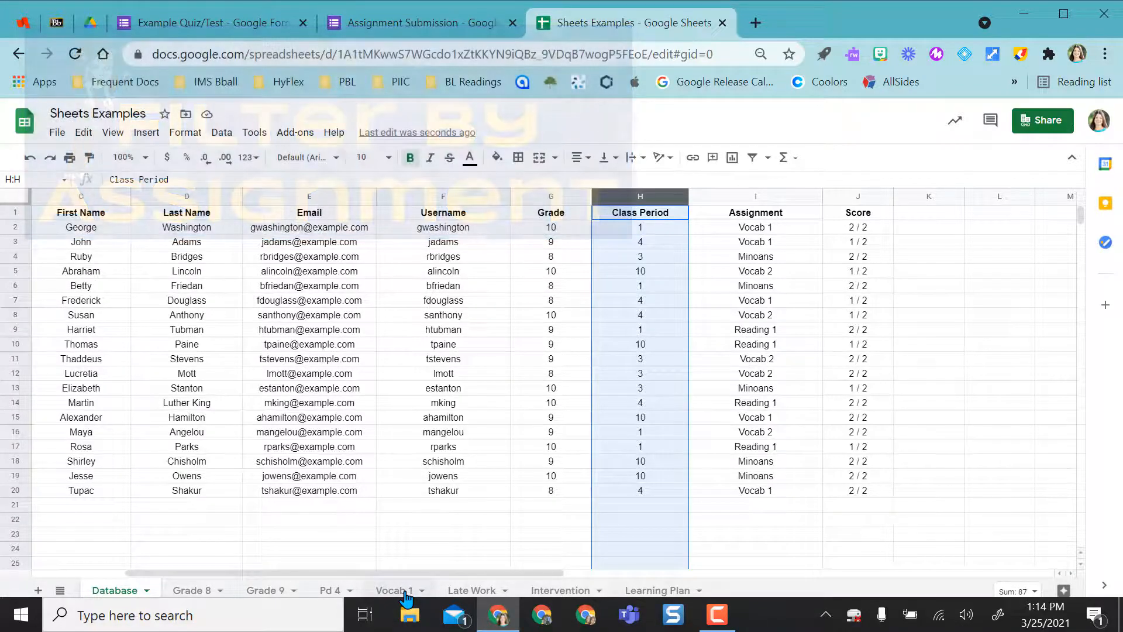
{"action": "left_click", "coordinate": [408, 595]}
{"action": "left_click", "coordinate": [67, 214]}
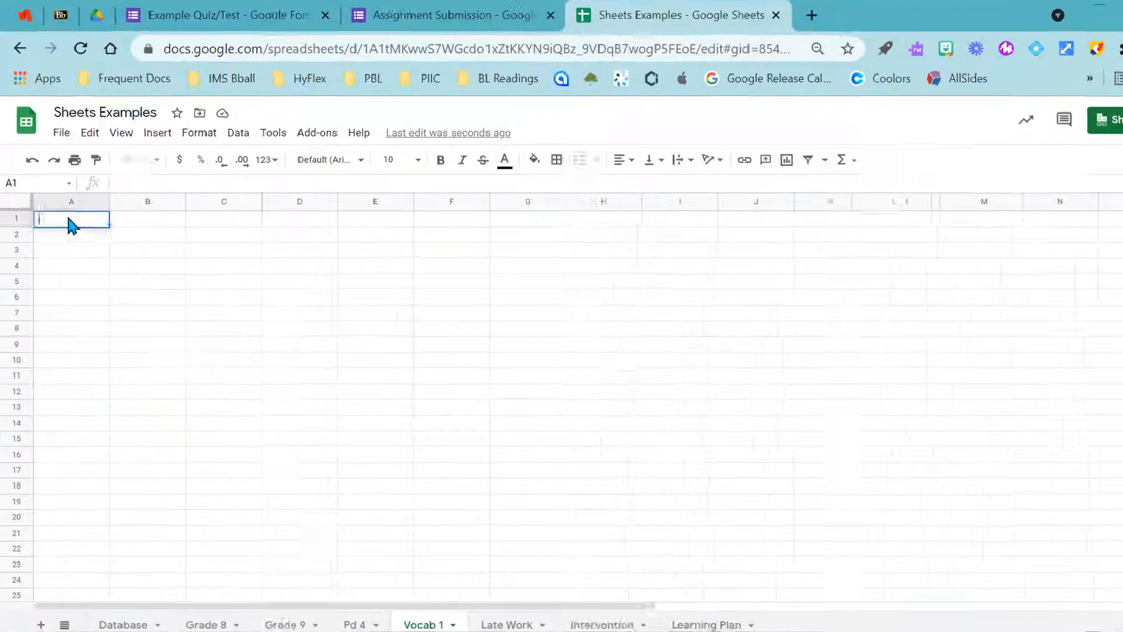
{"action": "type", "text": "=guery"}
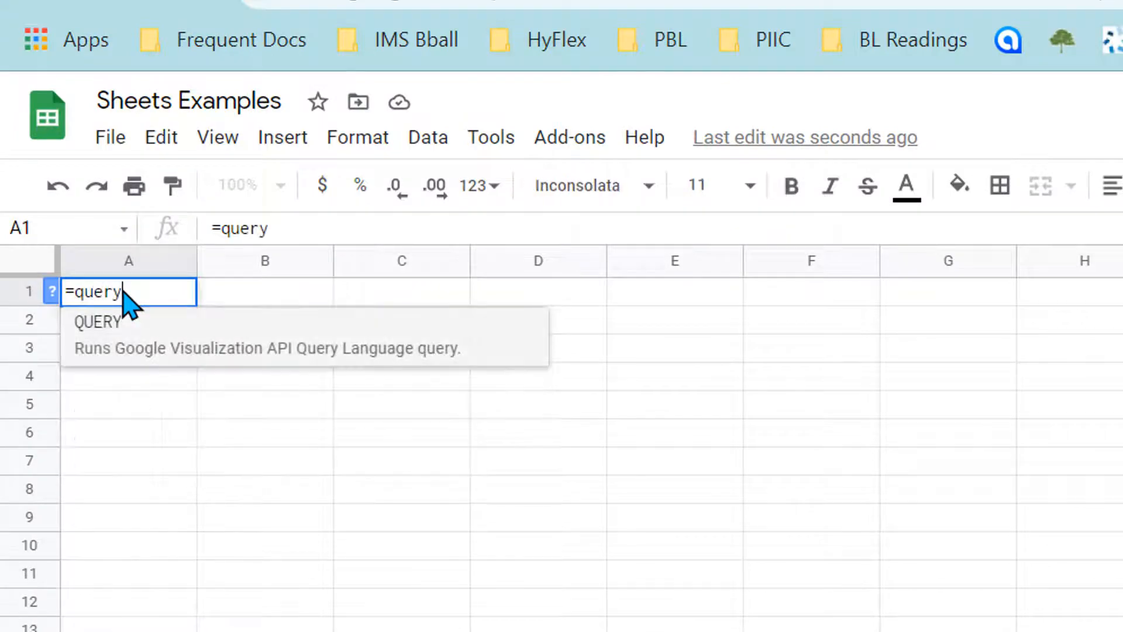
{"action": "type", "text": "(Database!A:J"}
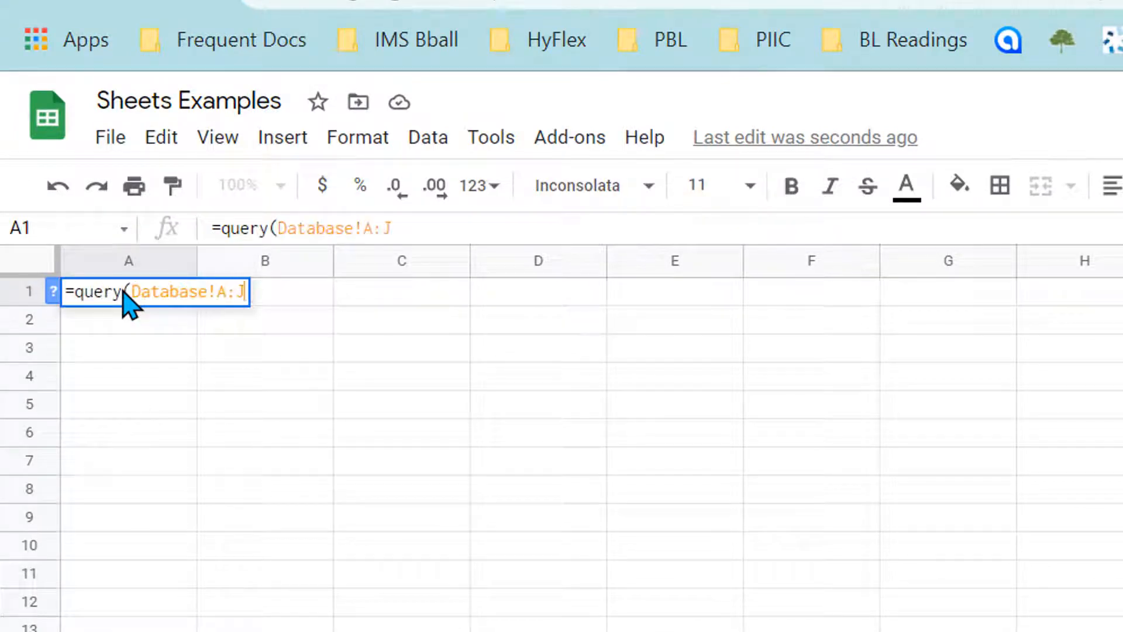
{"action": "type", "text": ", \"Select"}
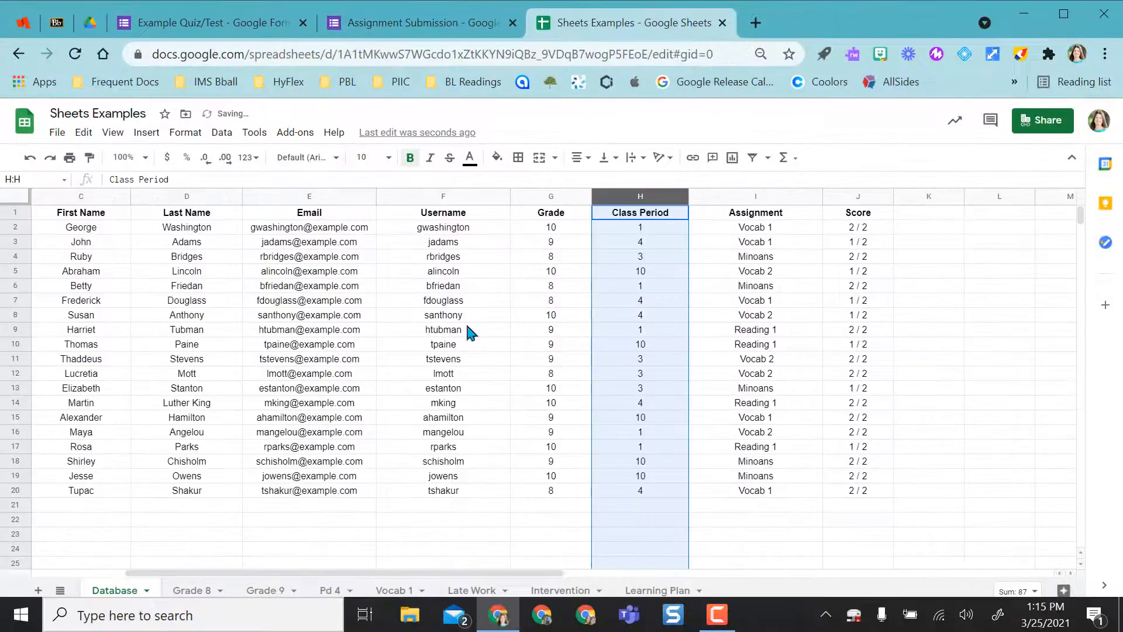
{"action": "left_click", "coordinate": [756, 196]}
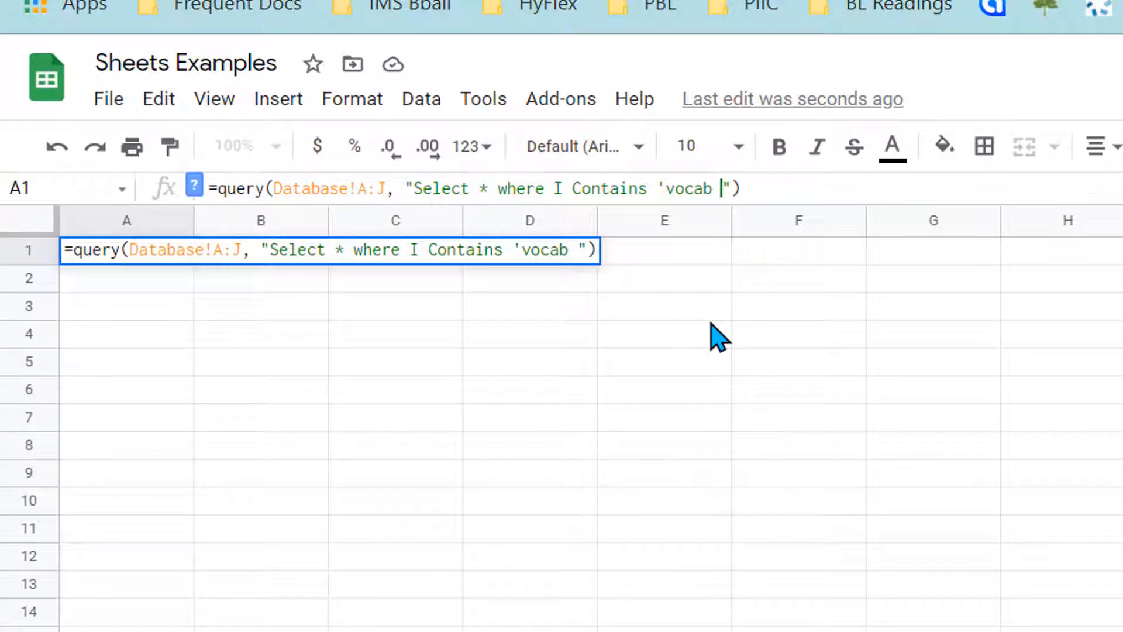
{"action": "type", "text": "1'"}
{"action": "key", "text": "Return"}
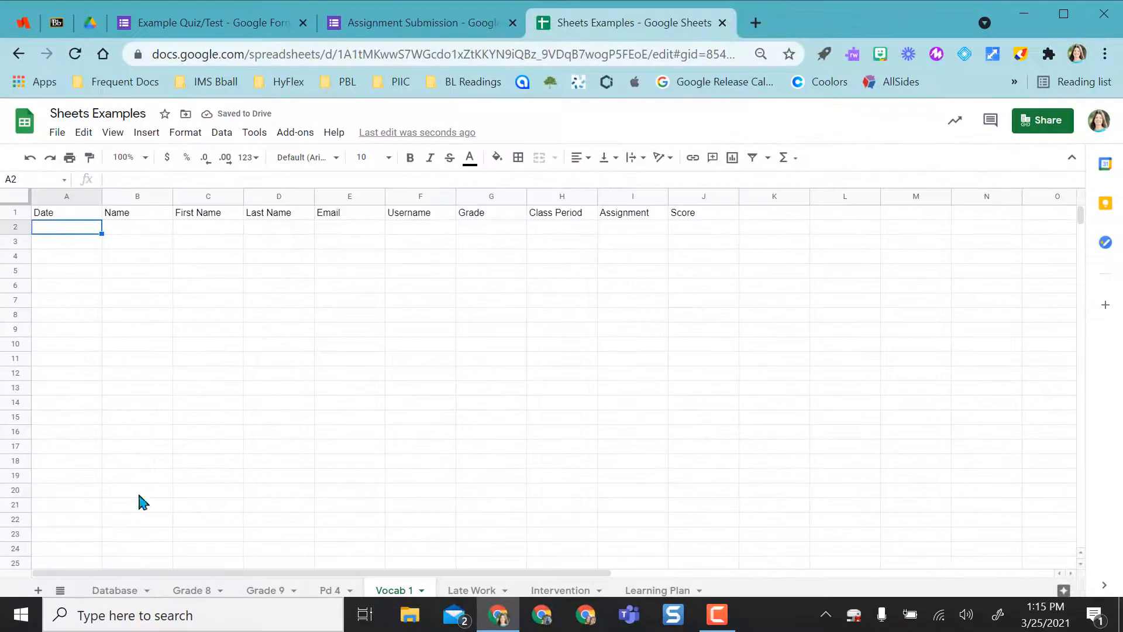
Capitalize the assignment criterion in the Vocab 1 sheet's QUERY formula so that it reads 'Vocab 1'.
{"action": "left_click", "coordinate": [66, 216]}
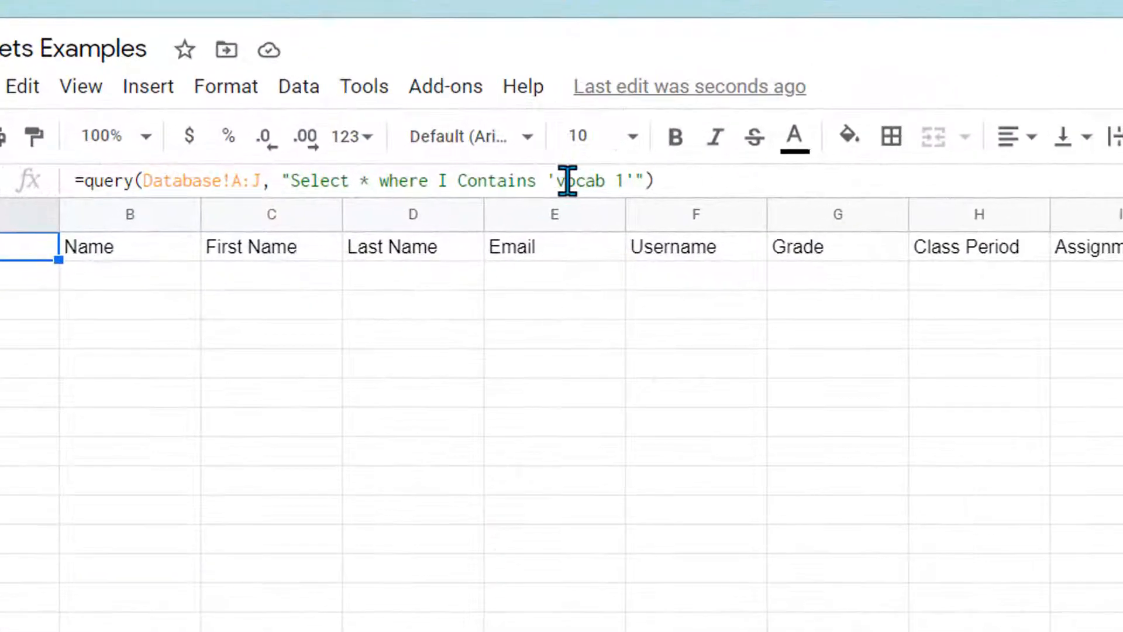
{"action": "left_click", "coordinate": [566, 181]}
{"action": "key", "text": "BackSpace"}
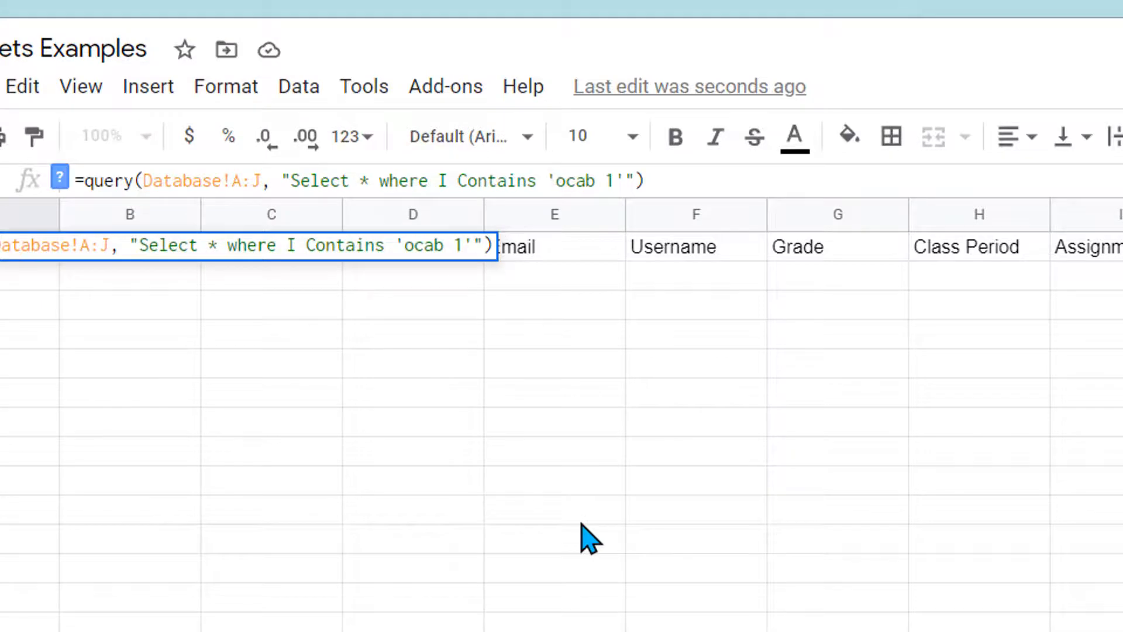
{"action": "type", "text": "V"}
{"action": "key", "text": "Return"}
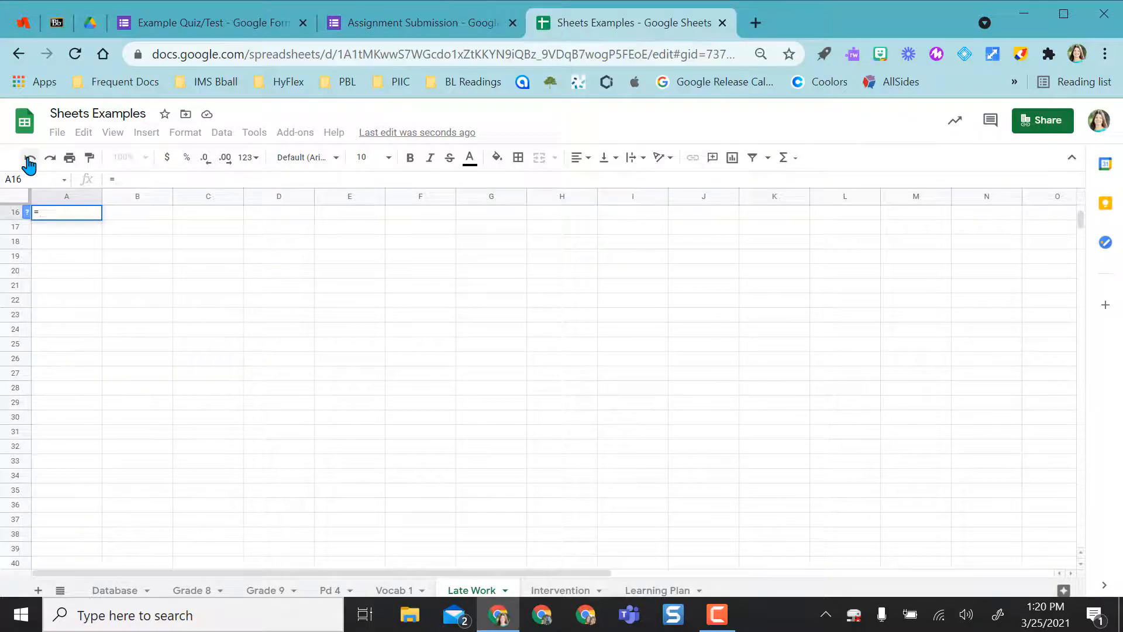
Start a Late Work query in cell A16 on Database!A:J with "Select * Where A > date '2020-10-05' and A", using the Database sheet's Date column.
{"action": "type", "text": "query(Database!"}
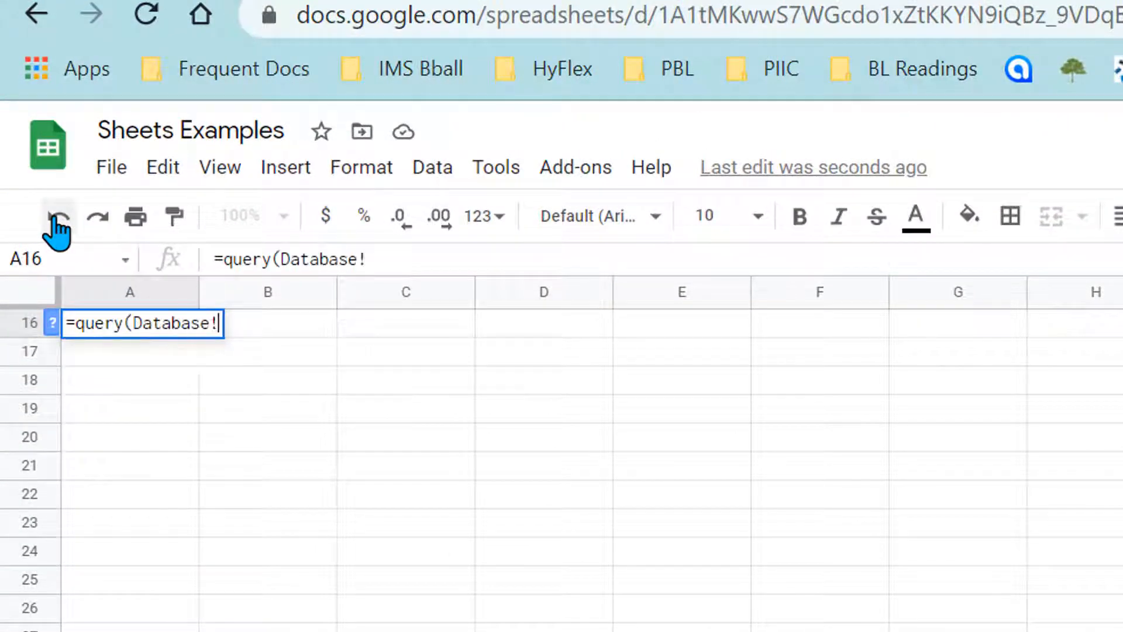
{"action": "type", "text": "A:J"}
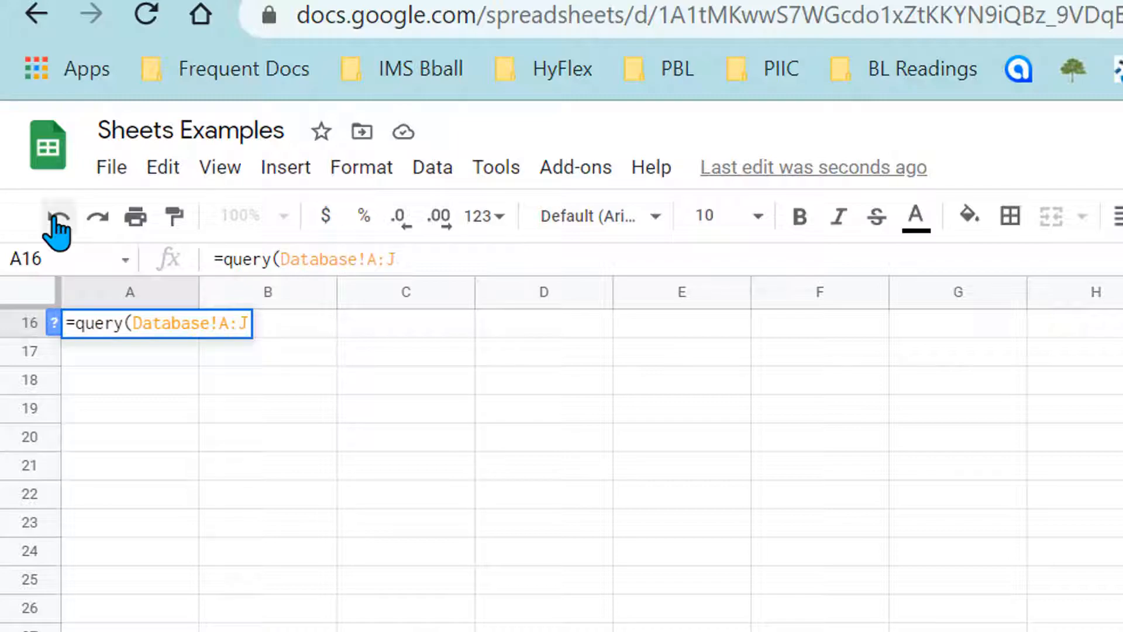
{"action": "type", "text": ", \"Select * Where"}
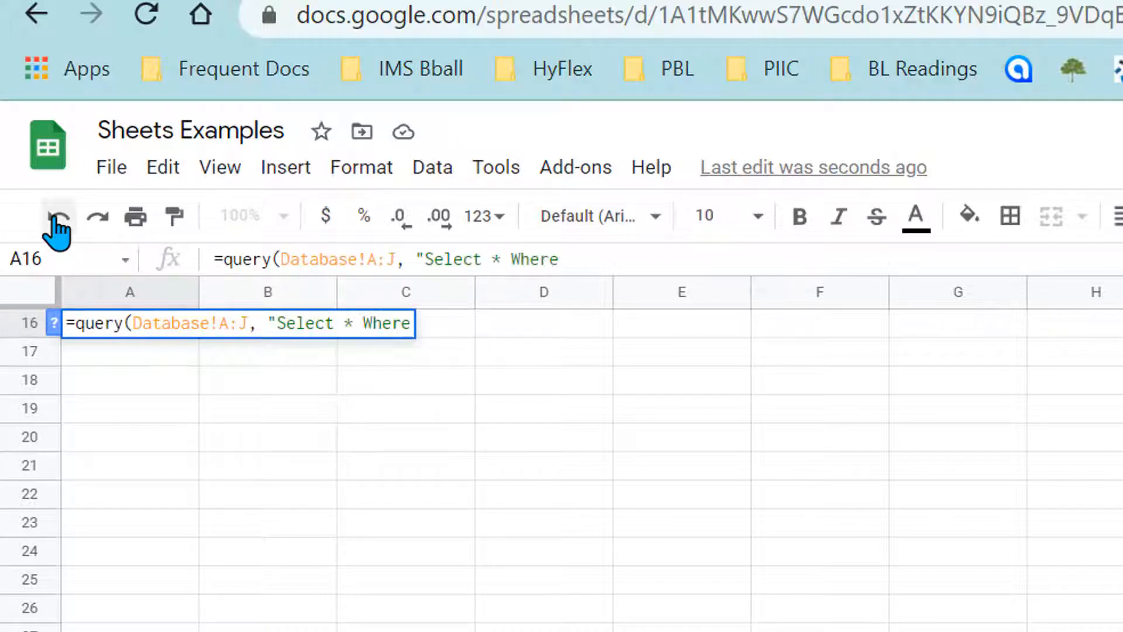
{"action": "type", "text": " A"}
{"action": "left_click", "coordinate": [113, 588]}
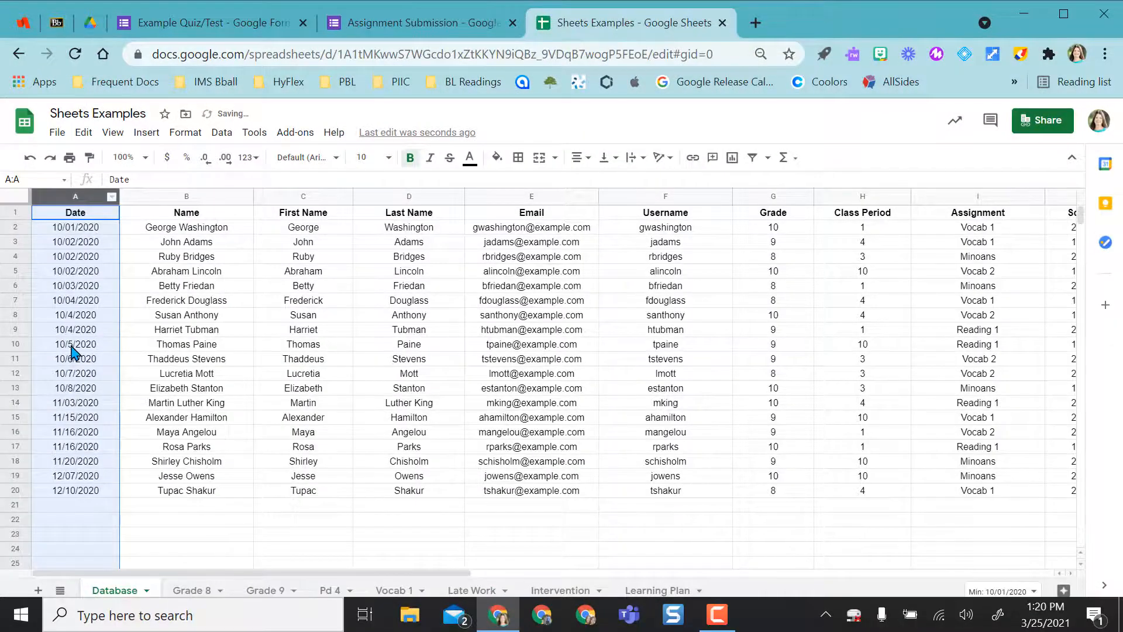
{"action": "type", "text": "> date "}
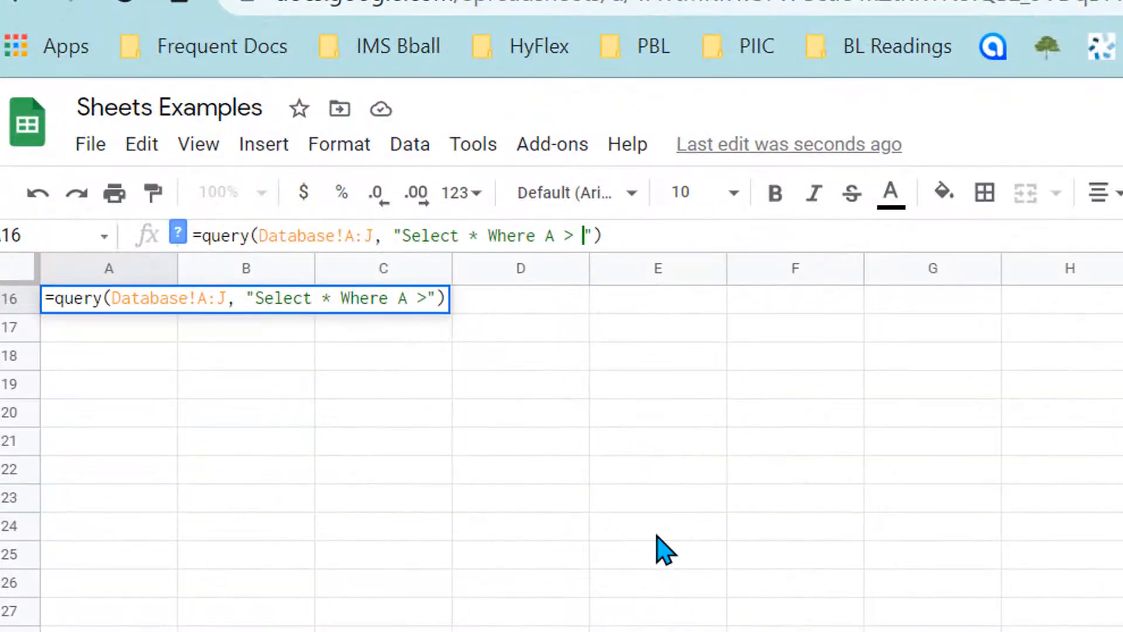
{"action": "type", "text": "'2020-10"}
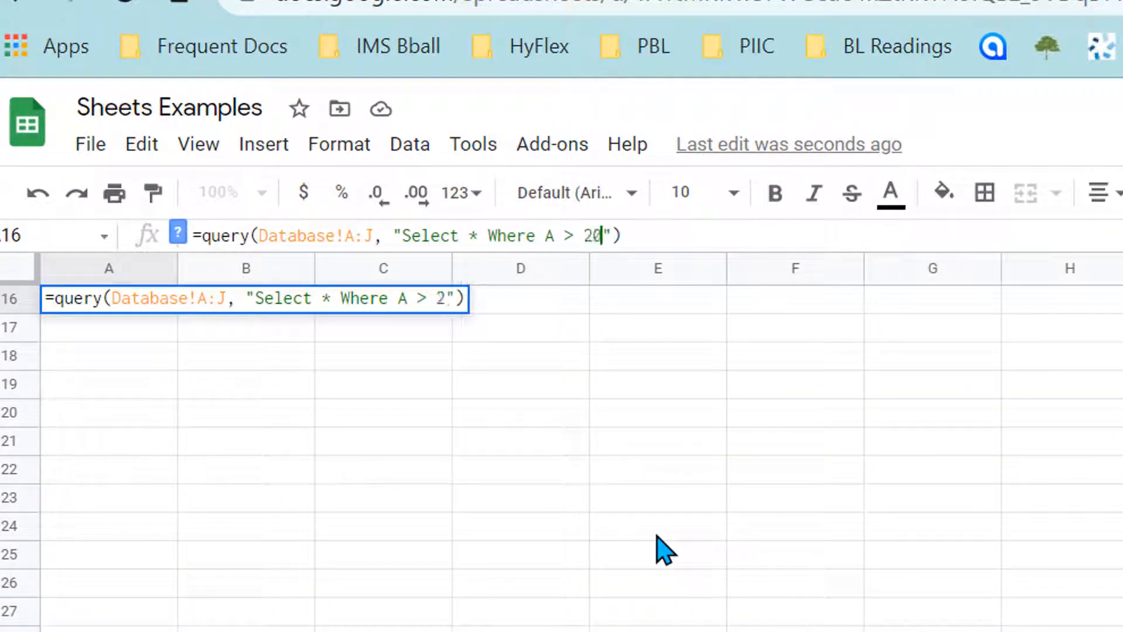
{"action": "type", "text": "-05' and A"}
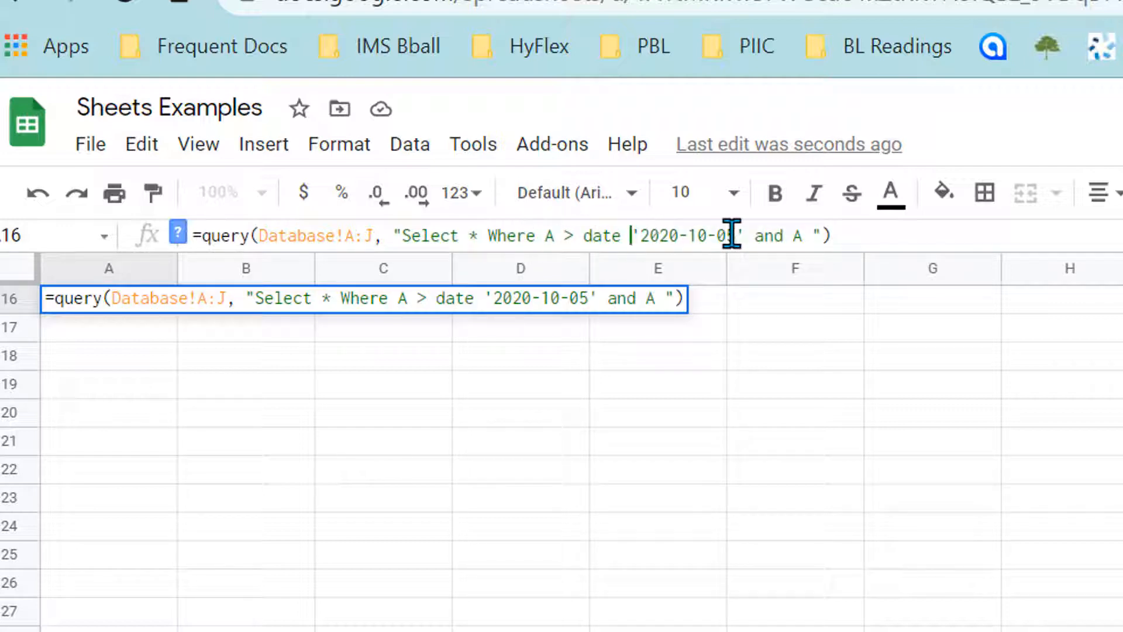
Complete the Late Work query's second date condition as A < date '2020-12-15' and enter the formula.
{"action": "left_click", "coordinate": [802, 234]}
{"action": "type", "text": "<"}
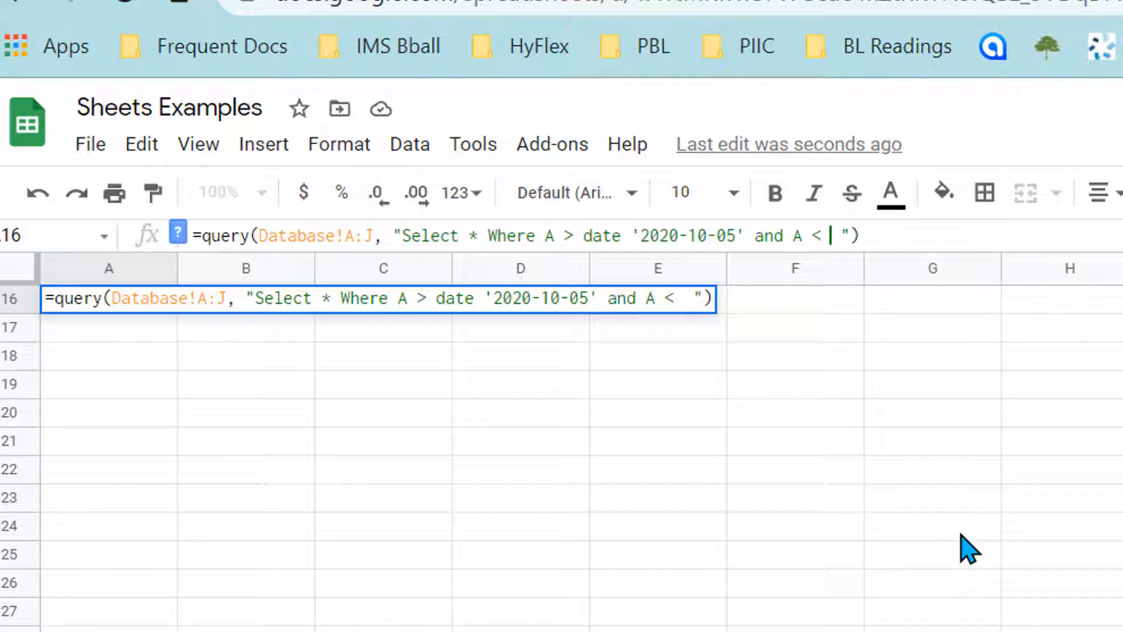
{"action": "type", "text": " 20"}
{"action": "key", "text": "BackSpace"}
{"action": "key", "text": "BackSpace"}
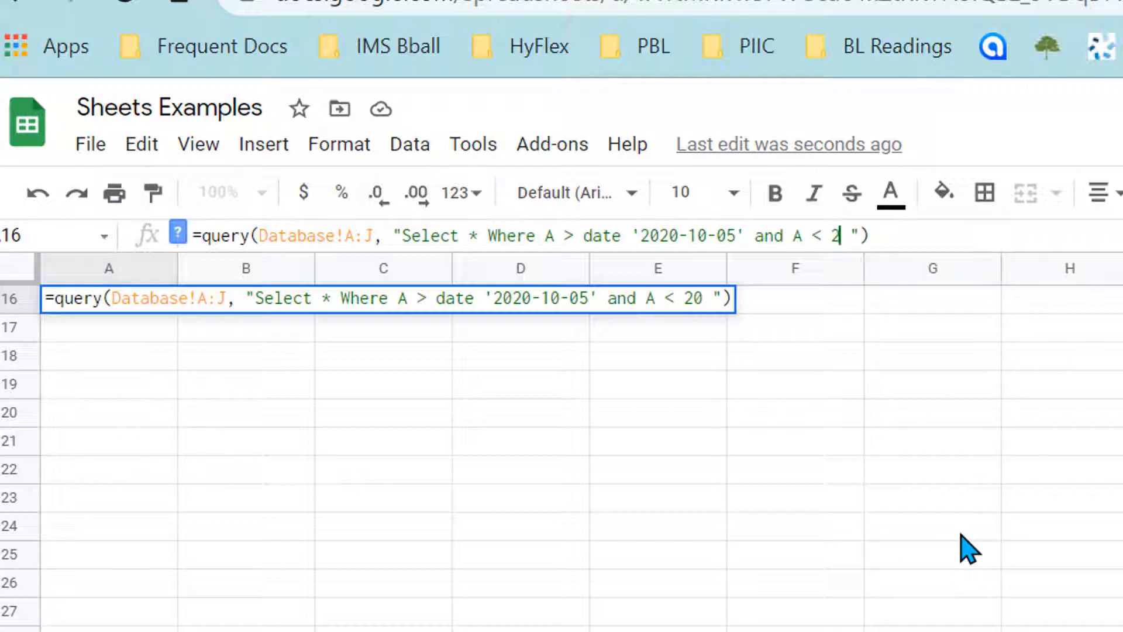
{"action": "type", "text": "date '2"}
{"action": "type", "text": "020-12-1"}
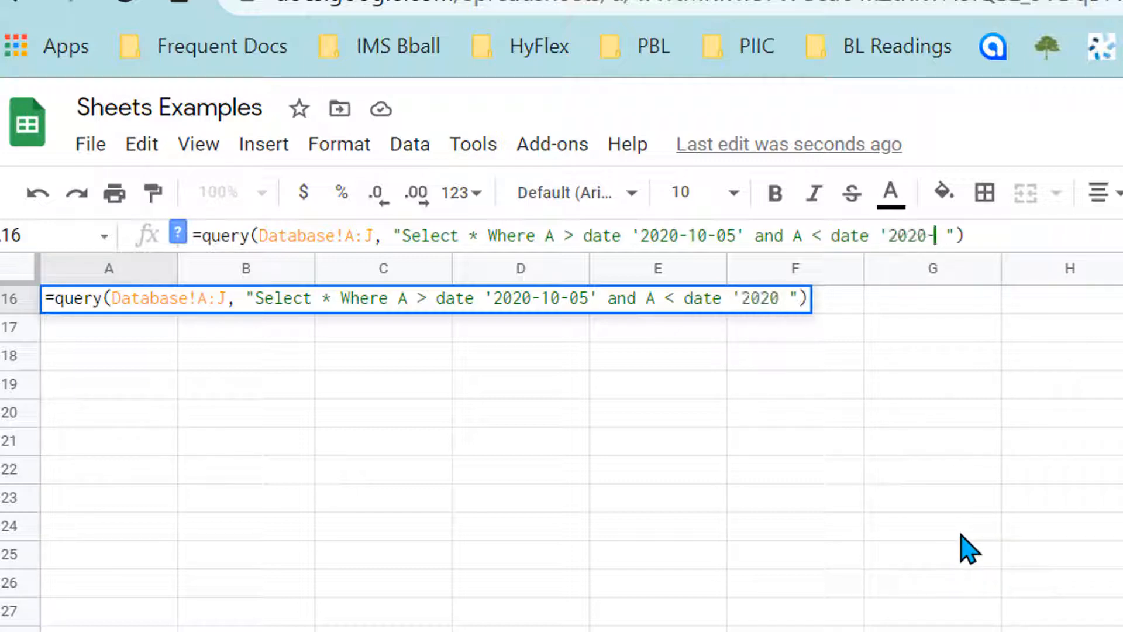
{"action": "type", "text": "5'"}
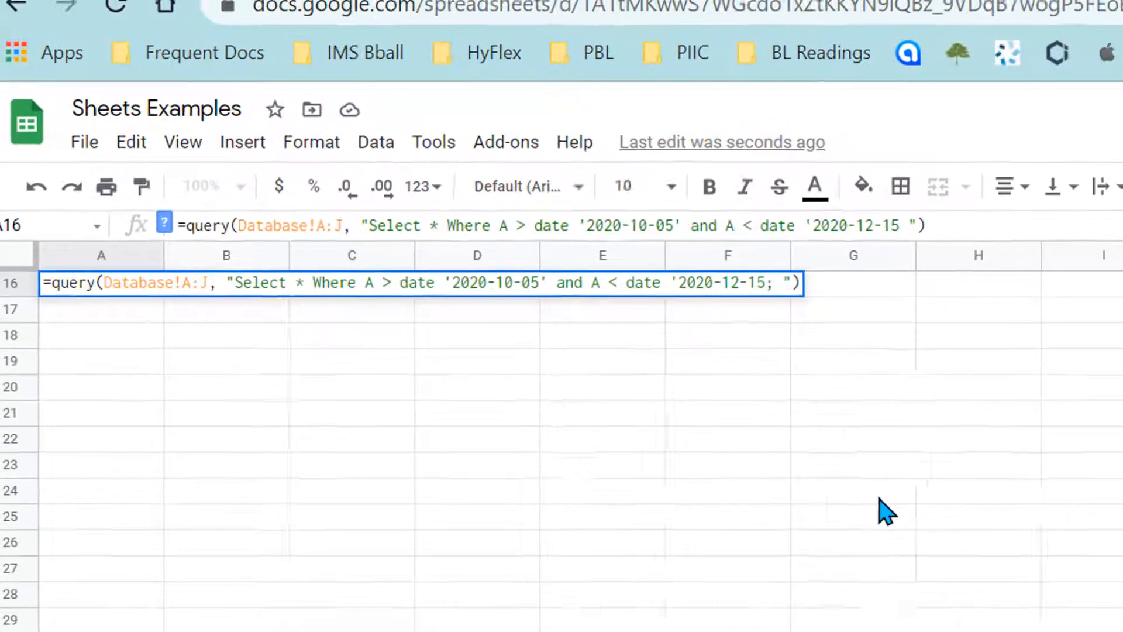
{"action": "key", "text": "Return"}
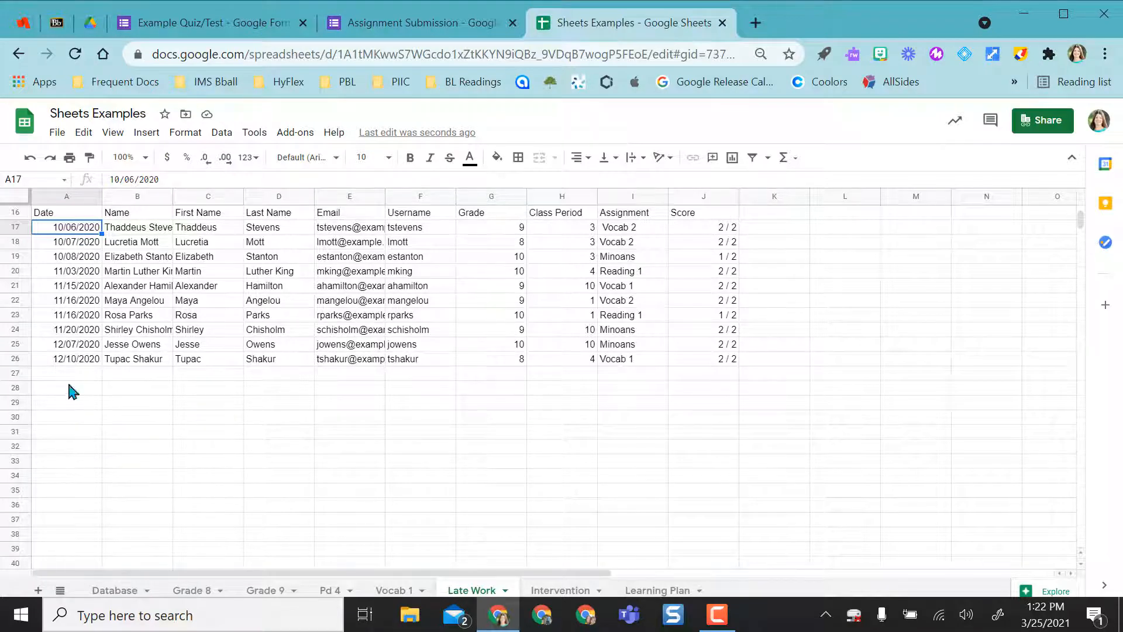
Add a student record in row 21 of the Database sheet dated 12/16/2020, with grade 10, class period 3 and assignment Minoans.
{"action": "left_click", "coordinate": [108, 590]}
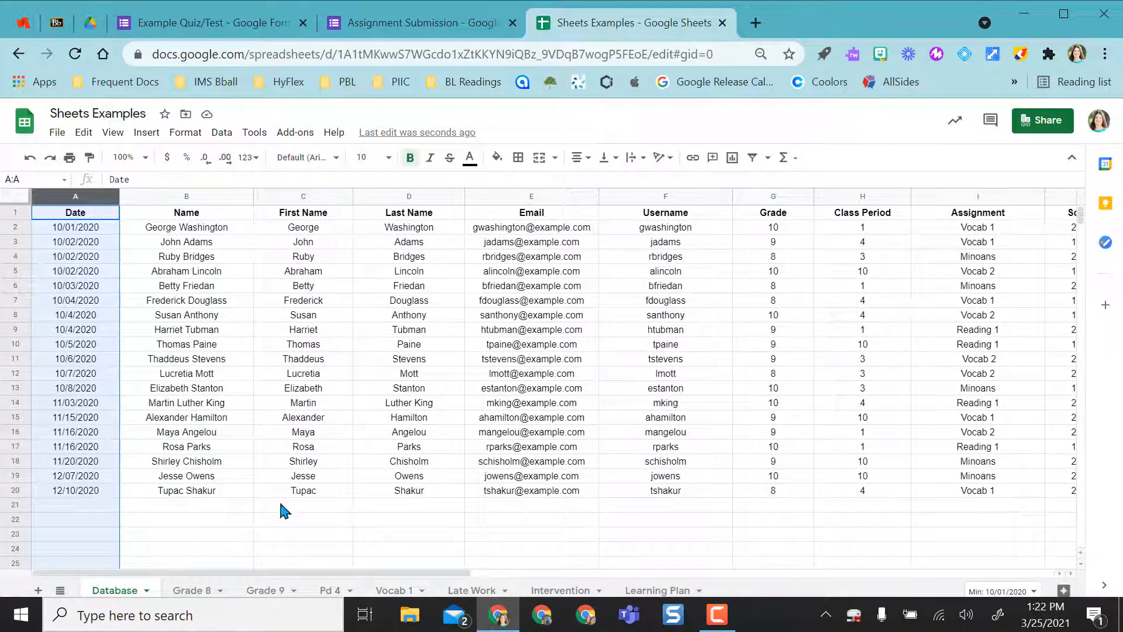
{"action": "left_click", "coordinate": [86, 503]}
{"action": "left_click", "coordinate": [75, 492]}
{"action": "left_click", "coordinate": [73, 504]}
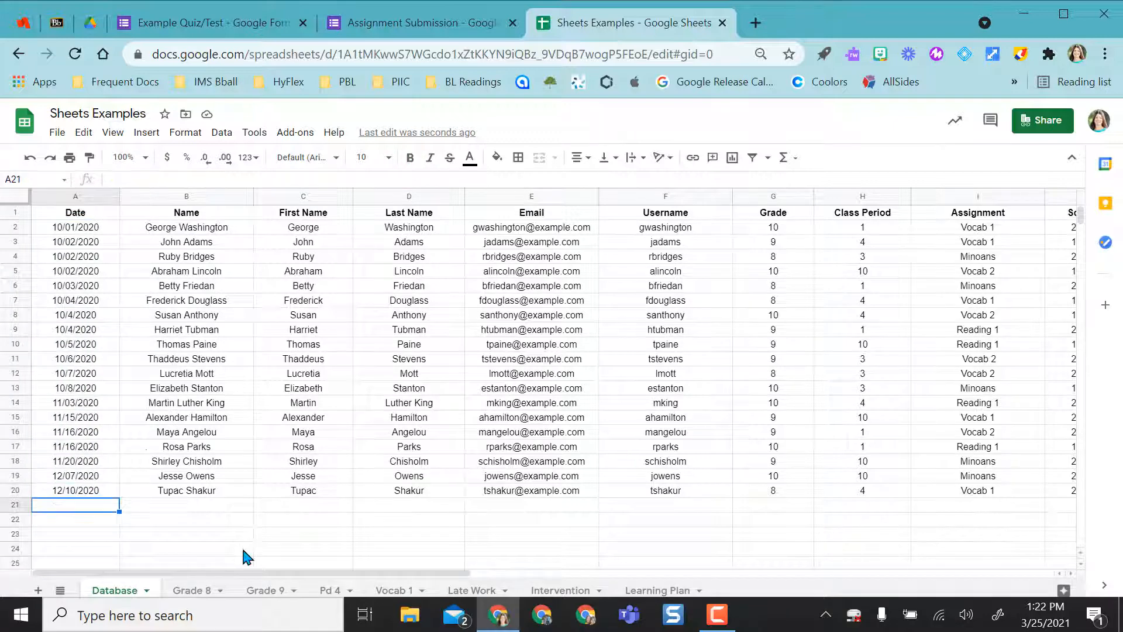
{"action": "type", "text": "12"}
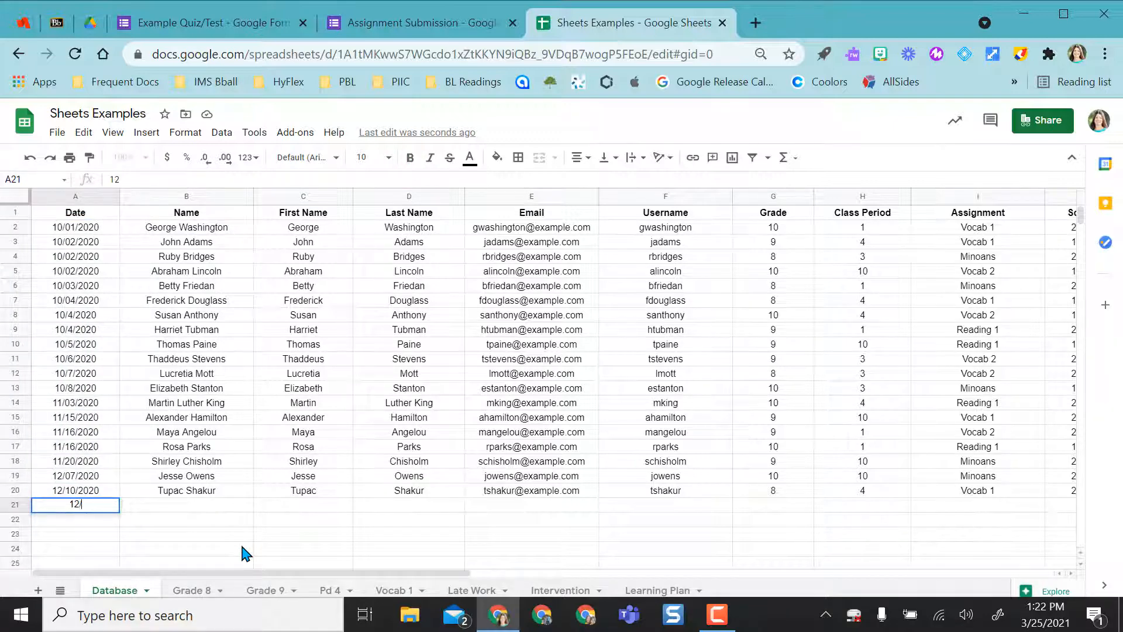
{"action": "type", "text": "/16/2020"}
{"action": "key", "text": "Tab"}
{"action": "type", "text": "B"}
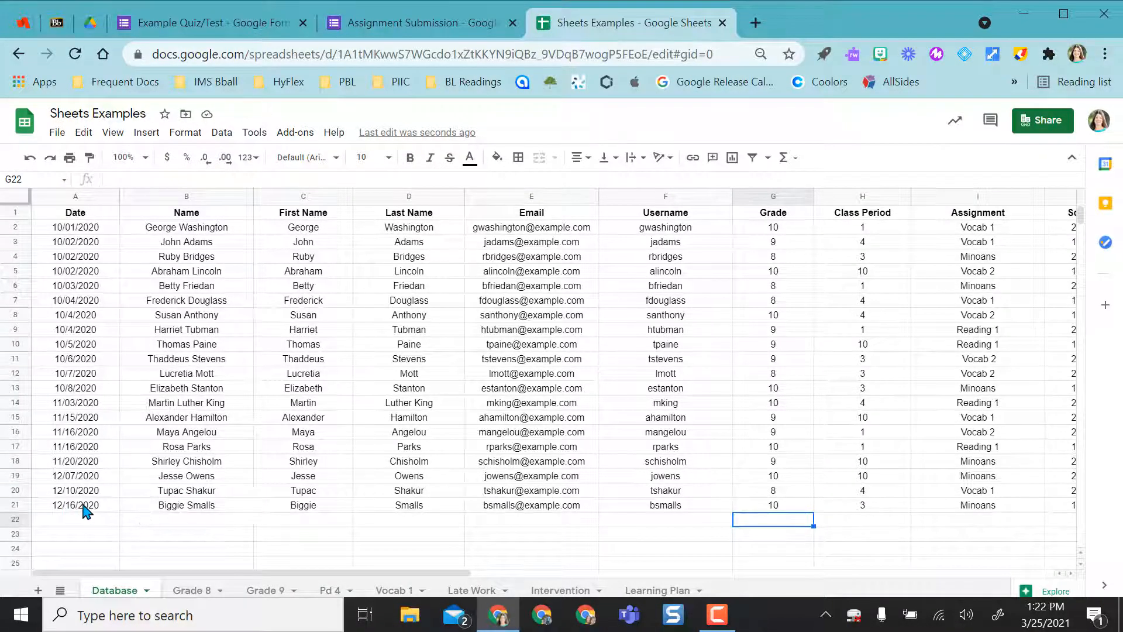
Review the Late Work, Grade 8, Grade 9 and Pd 4 sheets and return to the Database sheet.
{"action": "left_click", "coordinate": [473, 590]}
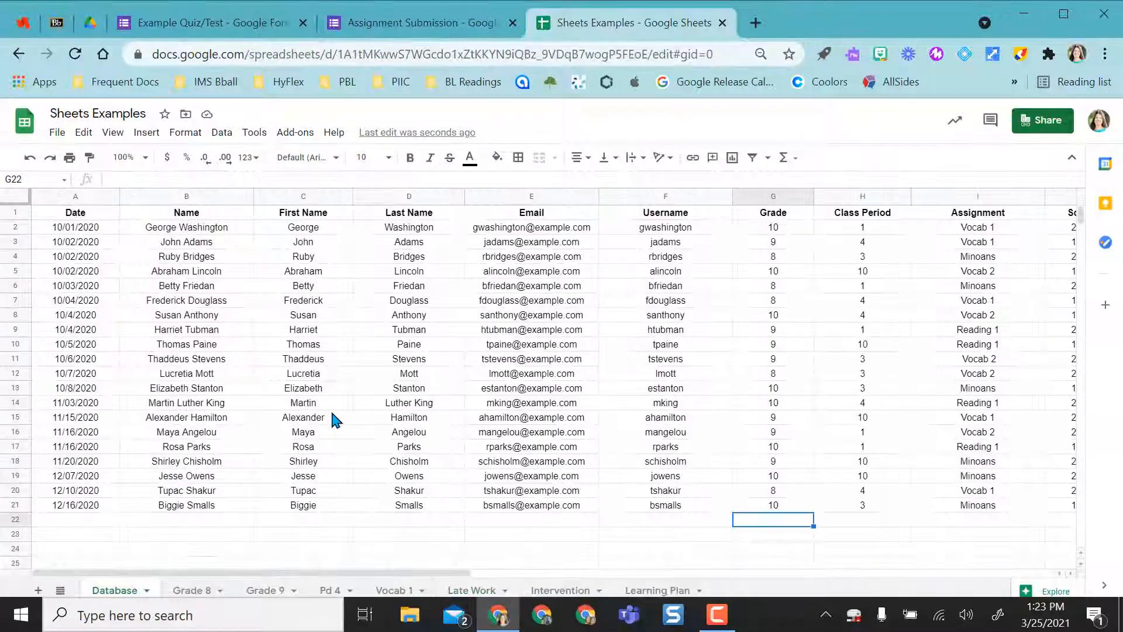
{"action": "left_click", "coordinate": [199, 591]}
{"action": "left_click", "coordinate": [275, 591]}
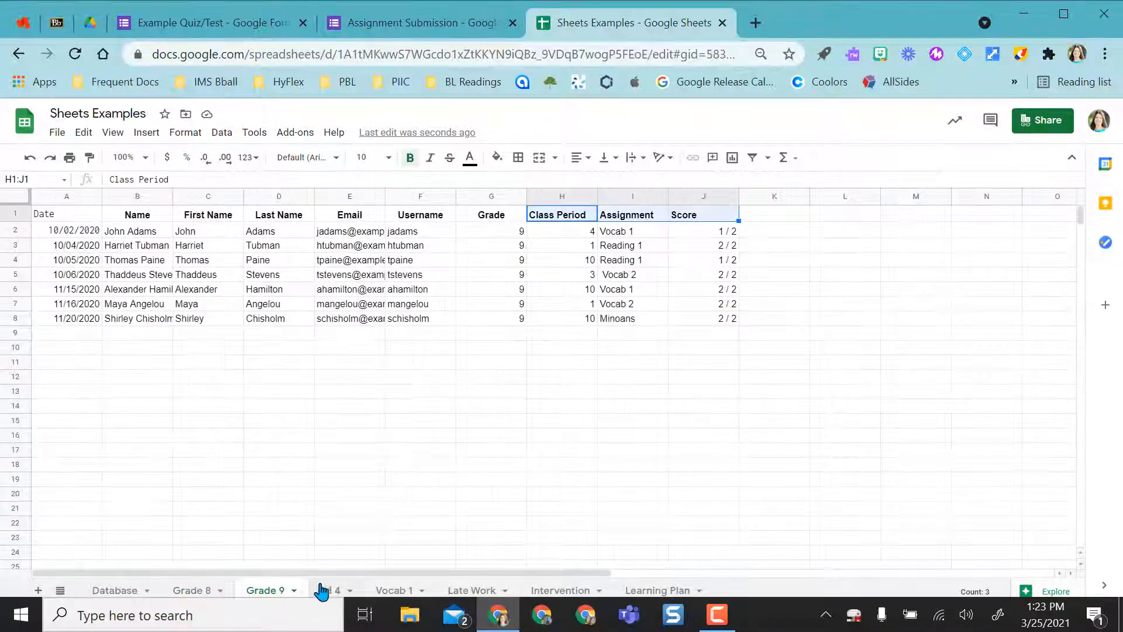
{"action": "left_click", "coordinate": [329, 591]}
{"action": "left_click", "coordinate": [111, 590]}
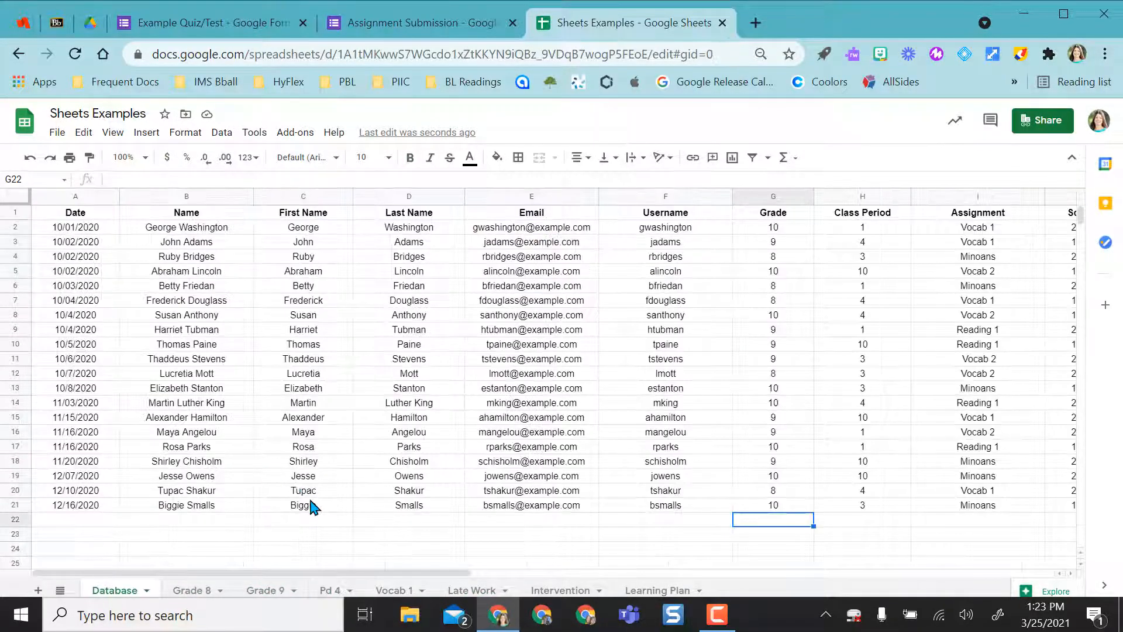
Examine the class period and assignment questions in the Assignment Submission form, and open the Example Quiz/Test form.
{"action": "left_click", "coordinate": [375, 23]}
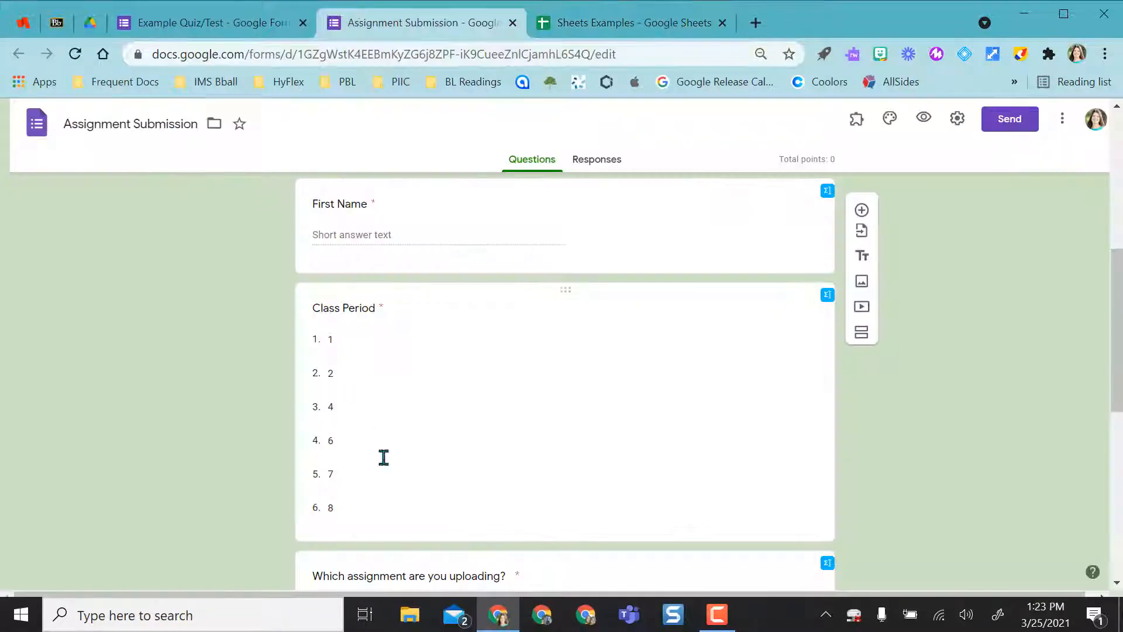
{"action": "scroll", "coordinate": [386, 462], "scroll_direction": "down", "scroll_amount": 5}
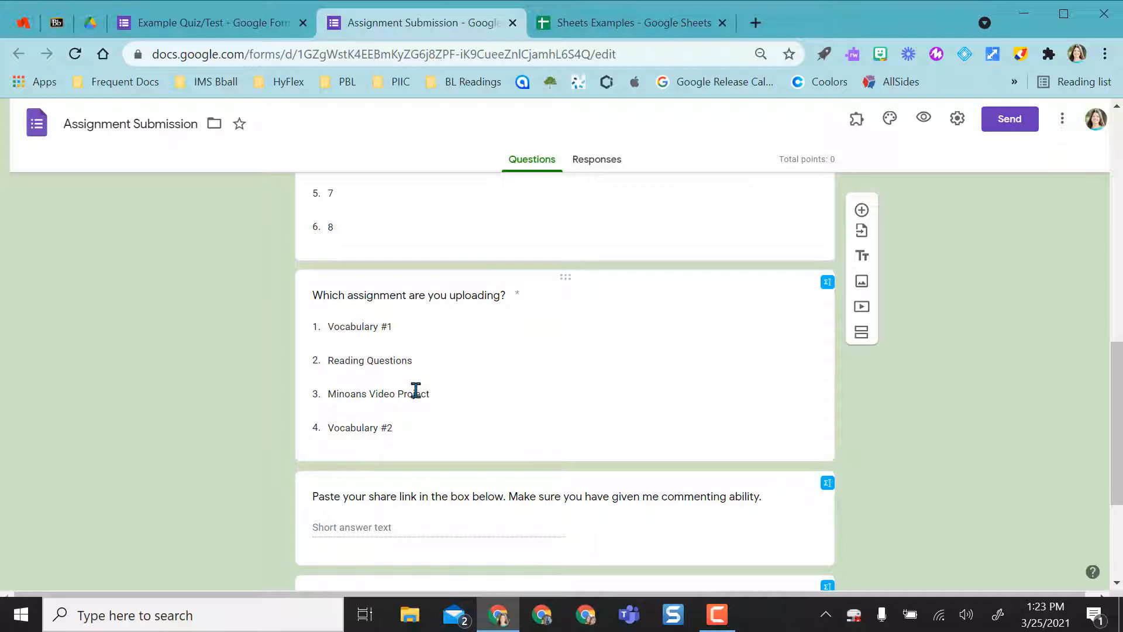
{"action": "scroll", "coordinate": [250, 303], "scroll_direction": "up", "scroll_amount": 3}
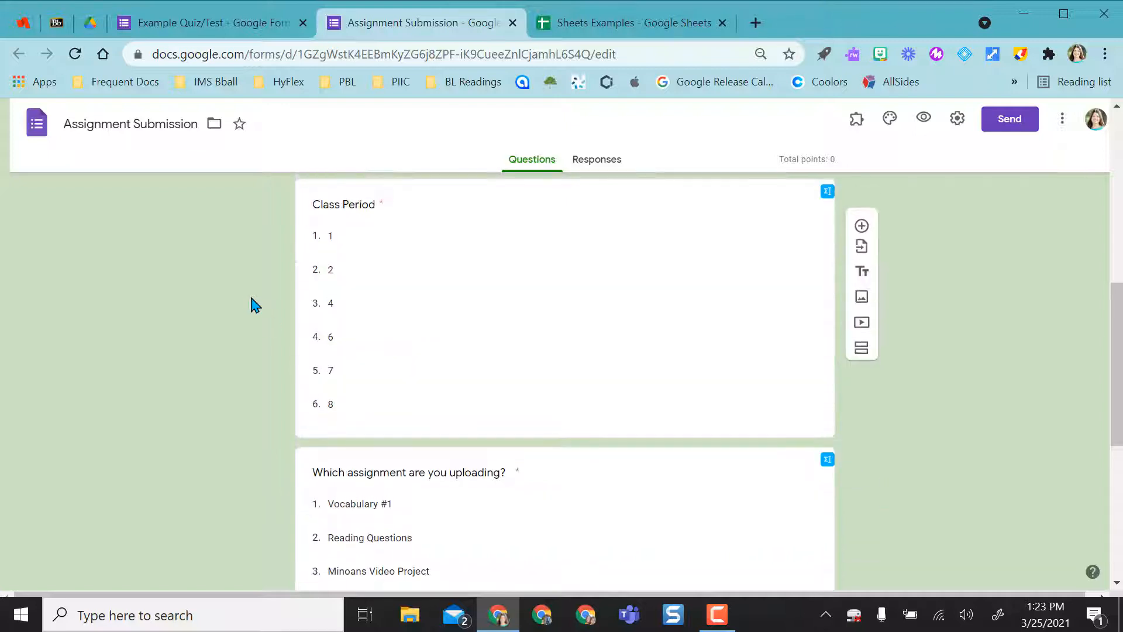
{"action": "left_click", "coordinate": [196, 27]}
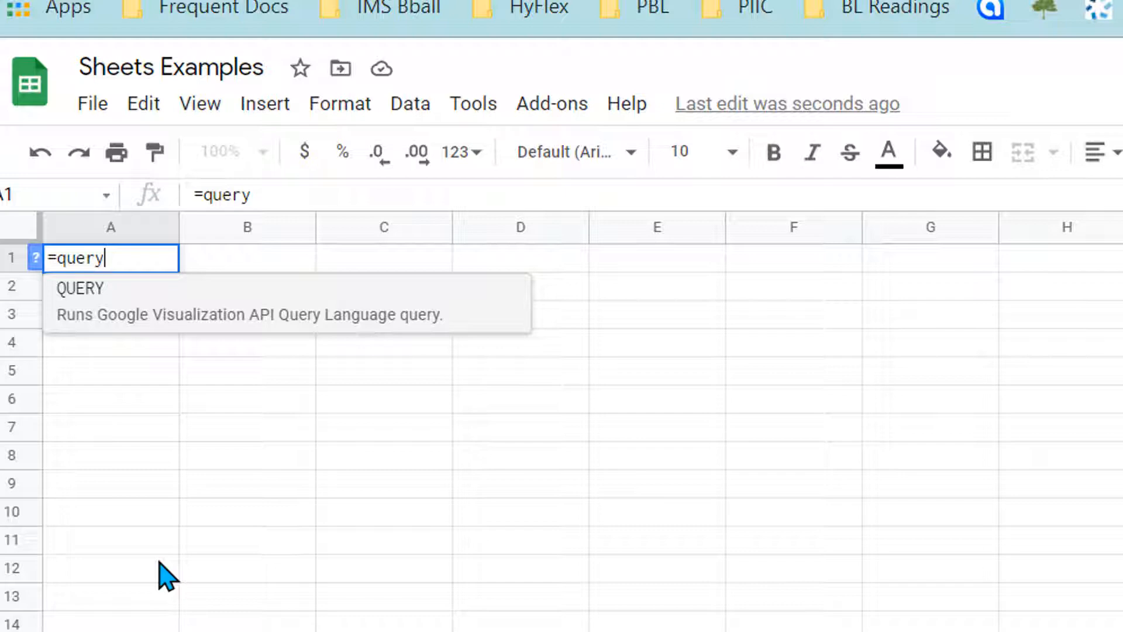
Begin the formula =query(Database!A:J, "select * where in cell A1 of the Intervention sheet.
{"action": "type", "text": "(D"}
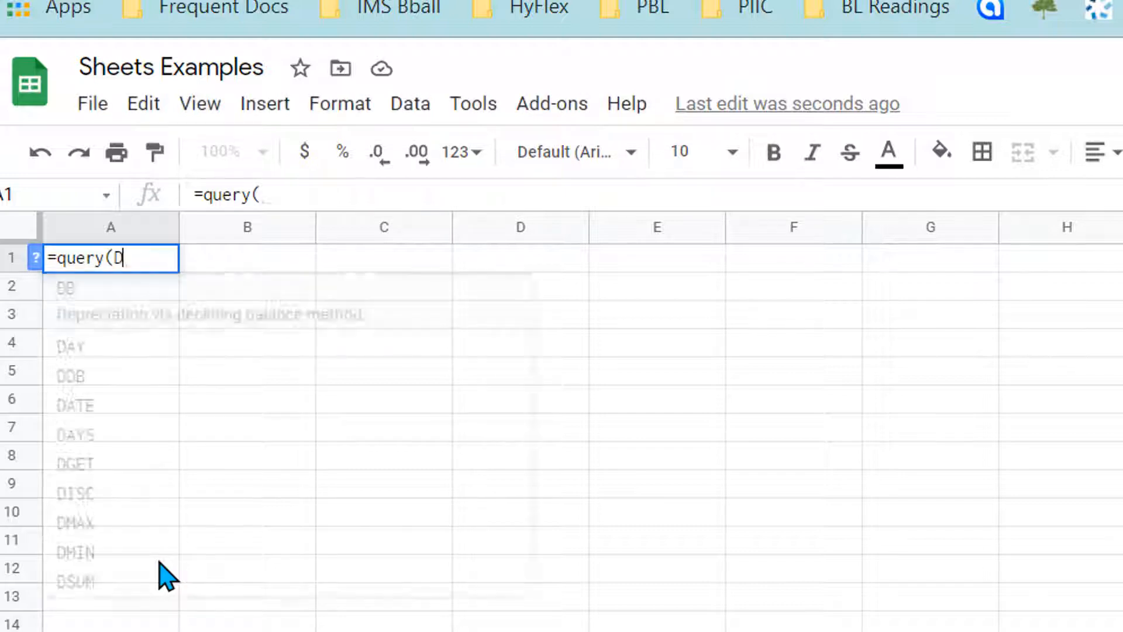
{"action": "type", "text": "atabase!A"}
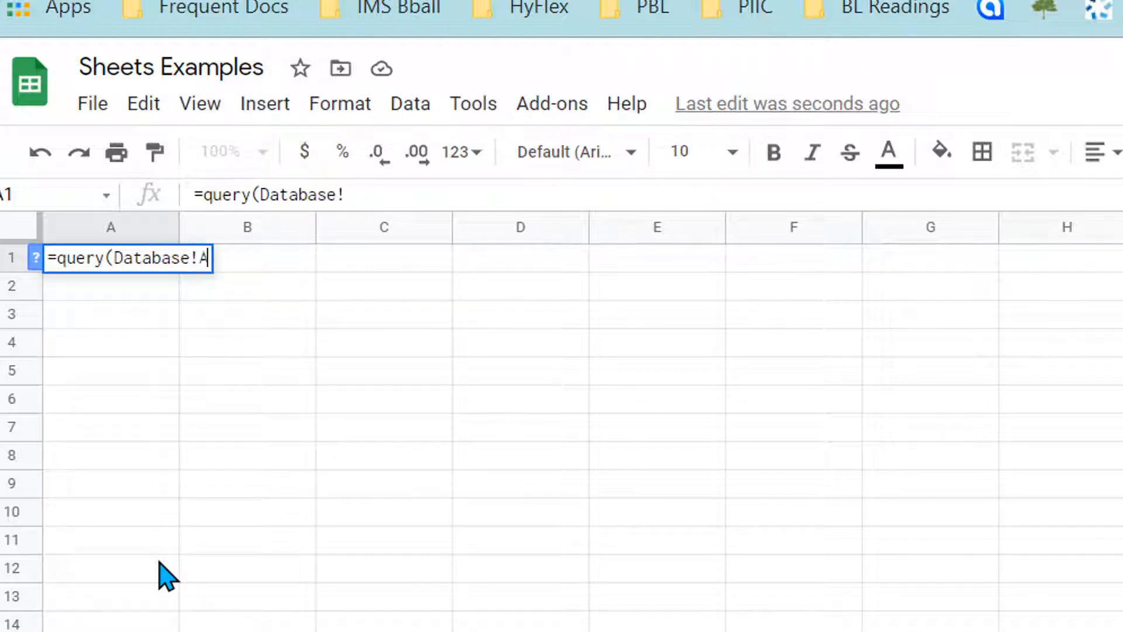
{"action": "type", "text": ":J, \"select"}
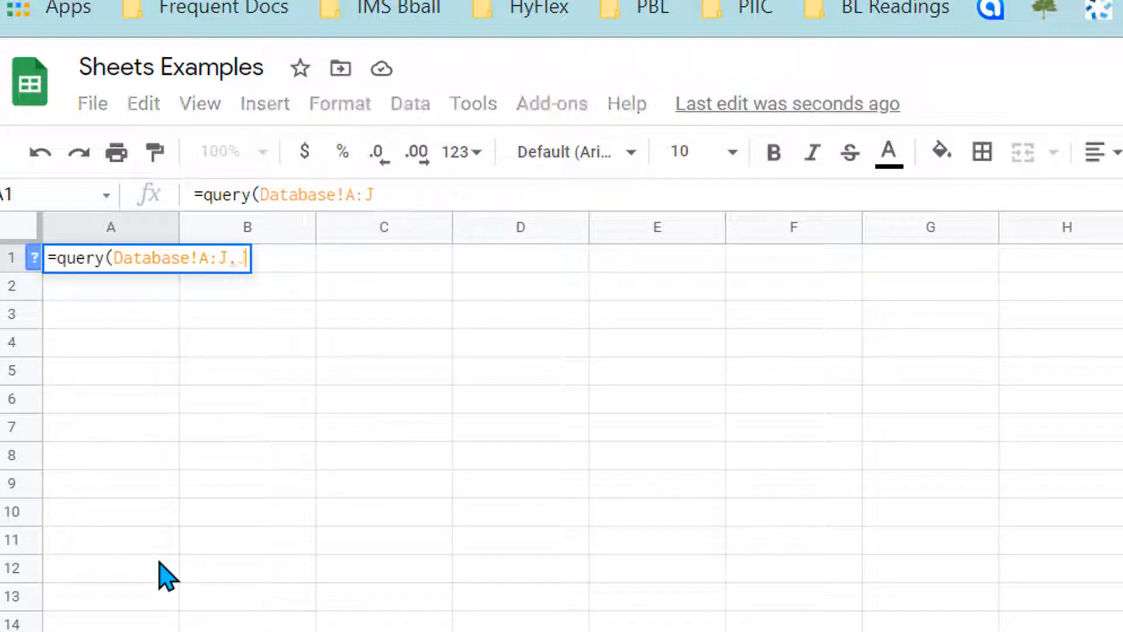
{"action": "type", "text": " * where"}
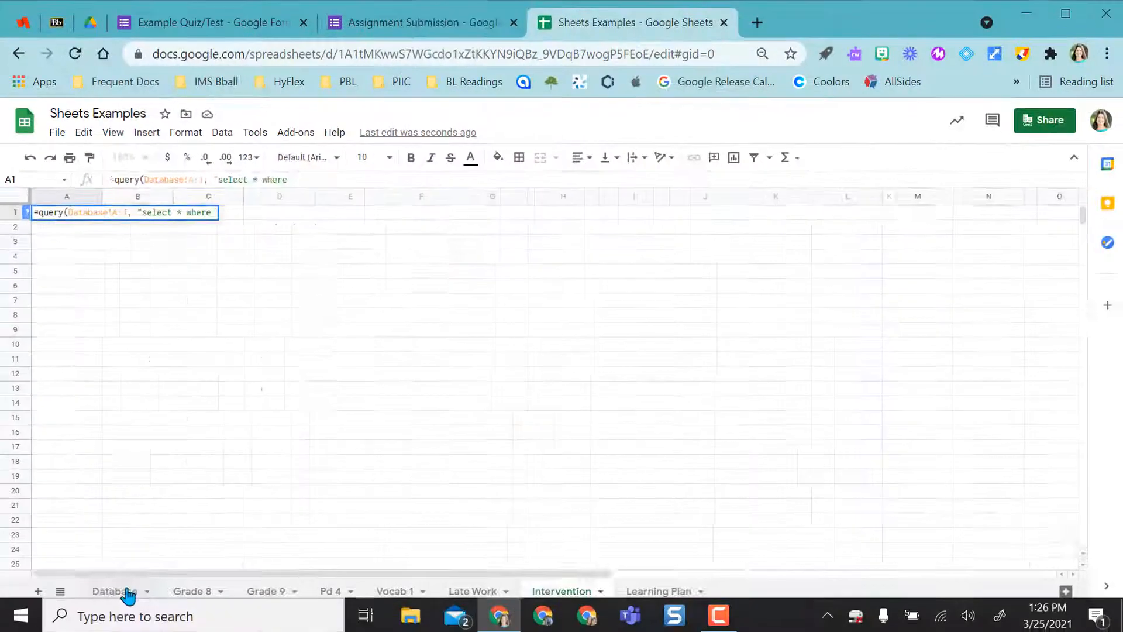
Inspect the underlying score values in cells J2 and J3 of the Database sheet.
{"action": "left_click", "coordinate": [115, 591]}
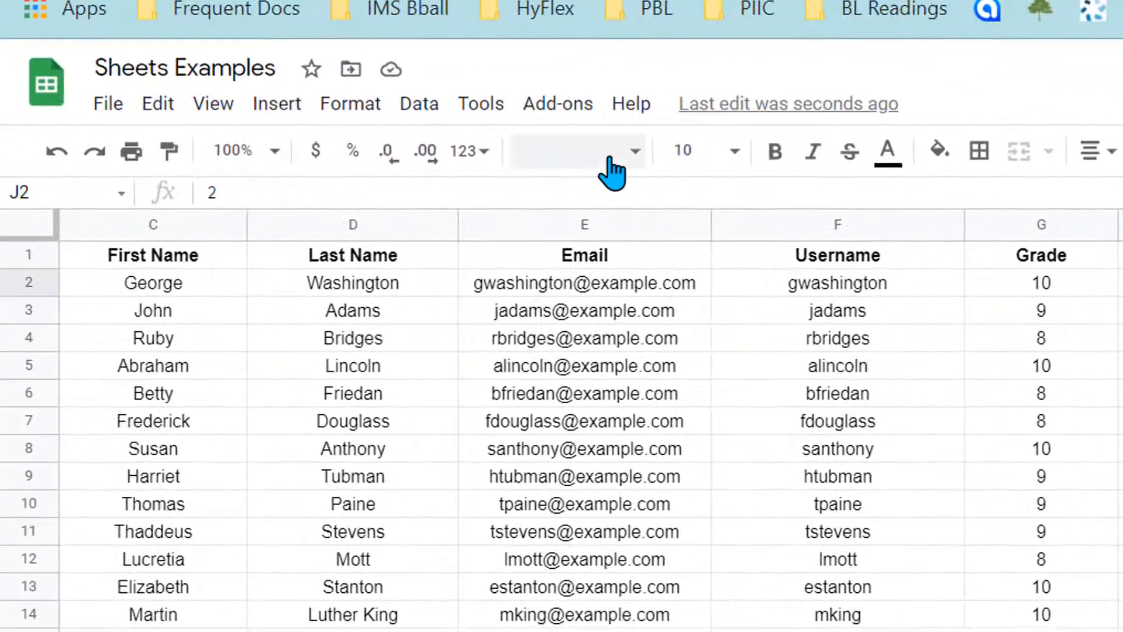
{"action": "left_click_drag", "start_coordinate": [229, 189], "coordinate": [205, 188]}
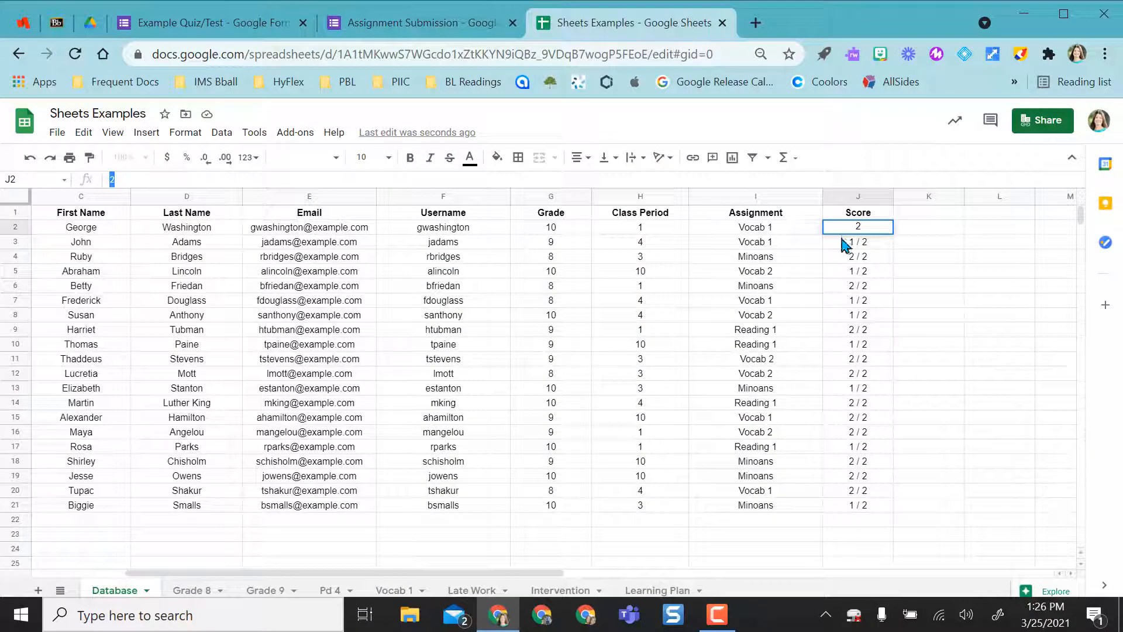
{"action": "left_click", "coordinate": [848, 241]}
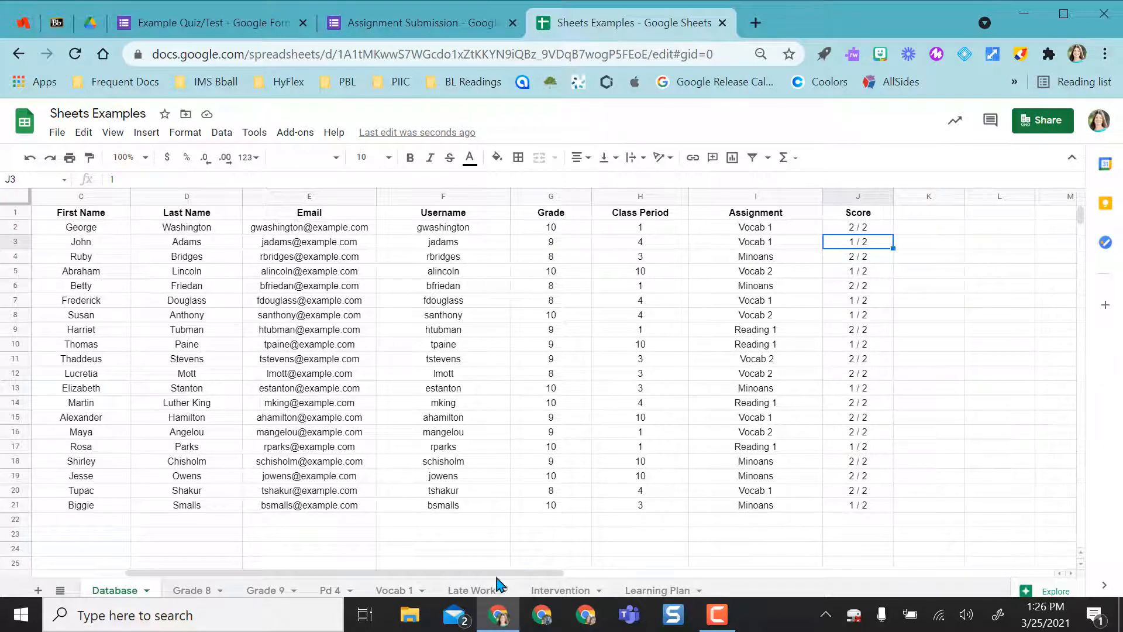
Complete the Intervention sheet's QUERY formula in cell A1 with the condition J Contains '1'.
{"action": "left_click", "coordinate": [560, 590]}
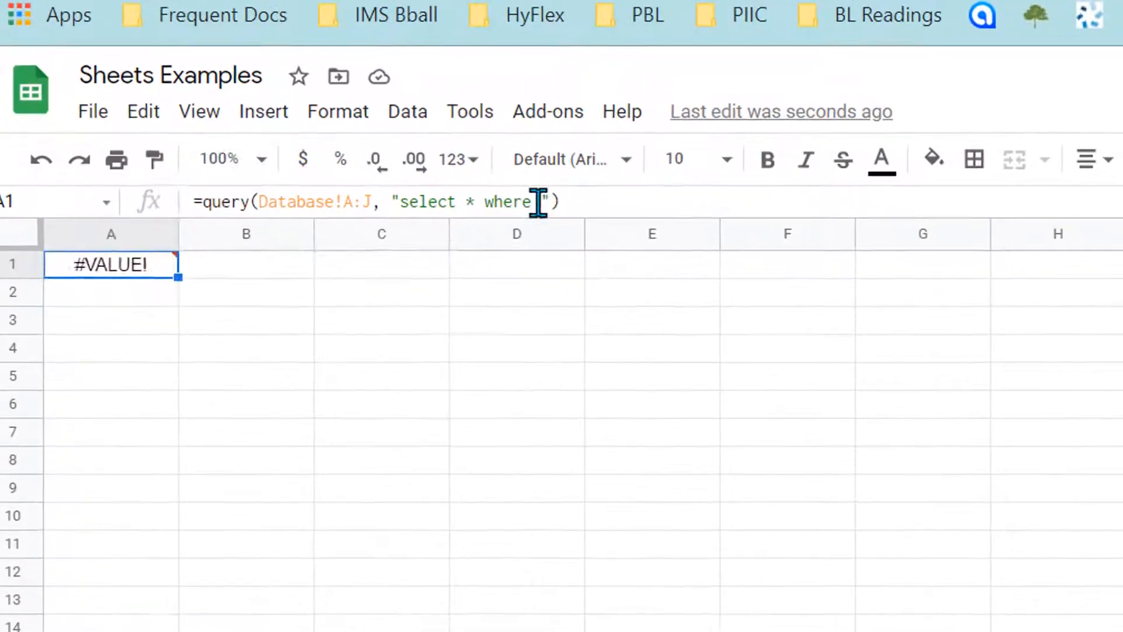
{"action": "left_click", "coordinate": [383, 188]}
{"action": "type", "text": "J Contain"}
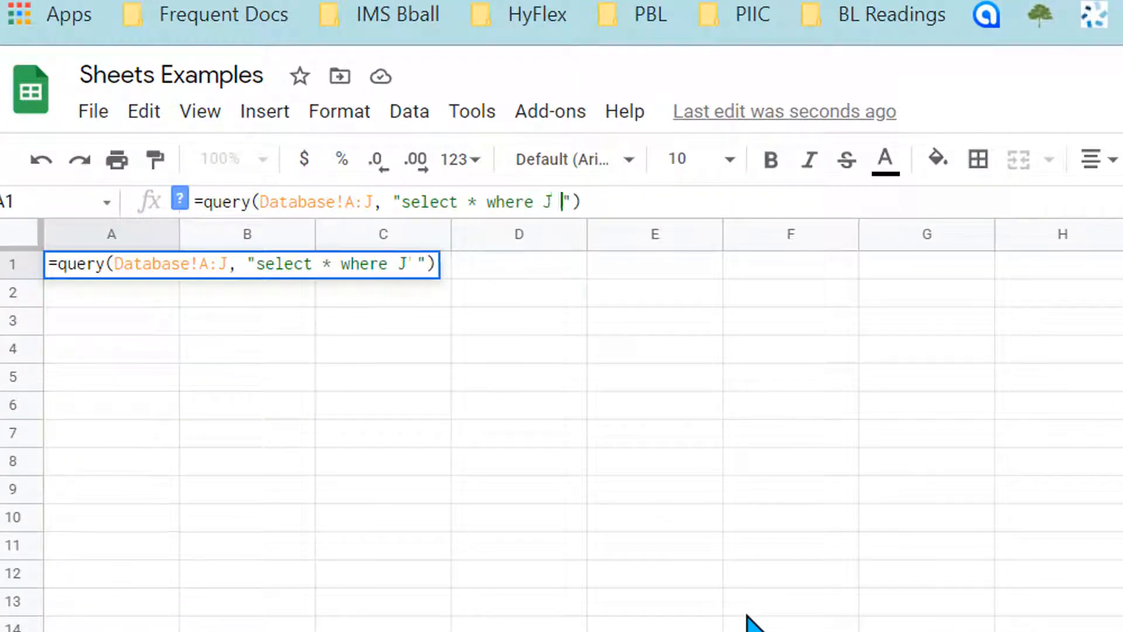
{"action": "key", "text": "BackSpace"}
{"action": "key", "text": "BackSpace"}
{"action": "key", "text": "BackSpace"}
{"action": "key", "text": "BackSpace"}
{"action": "type", "text": "ntains "}
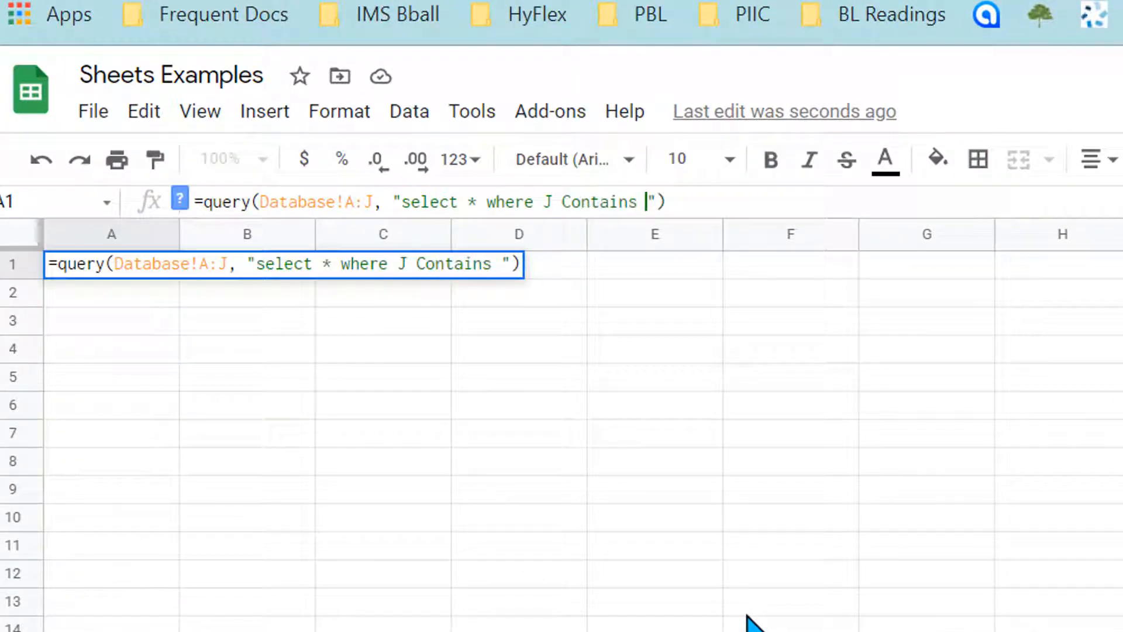
{"action": "type", "text": "'1'"}
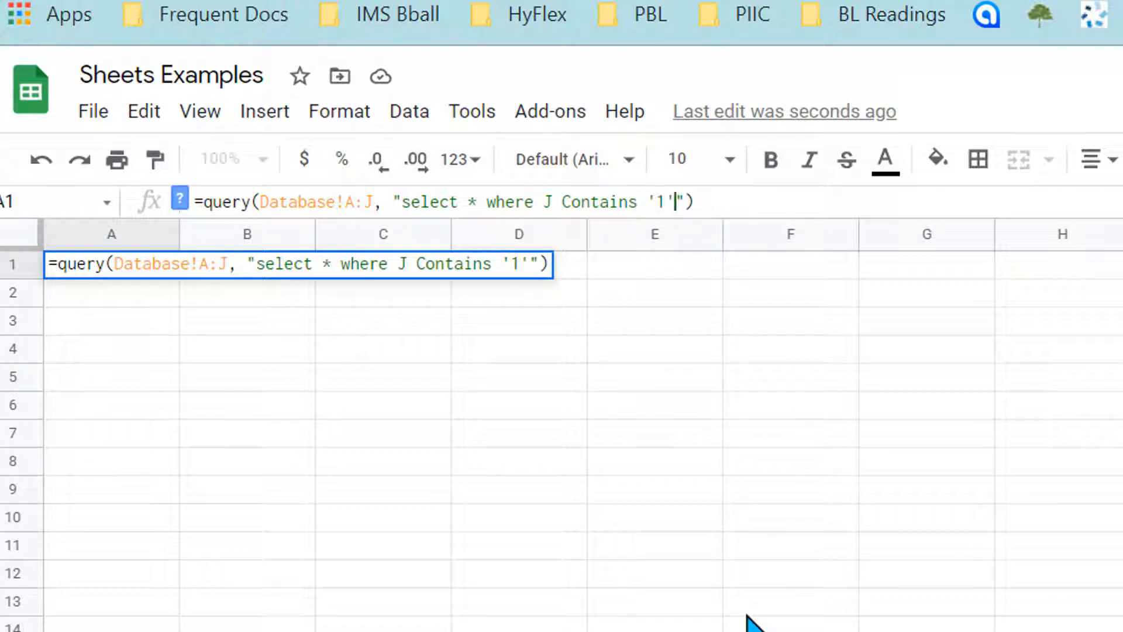
{"action": "key", "text": "Return"}
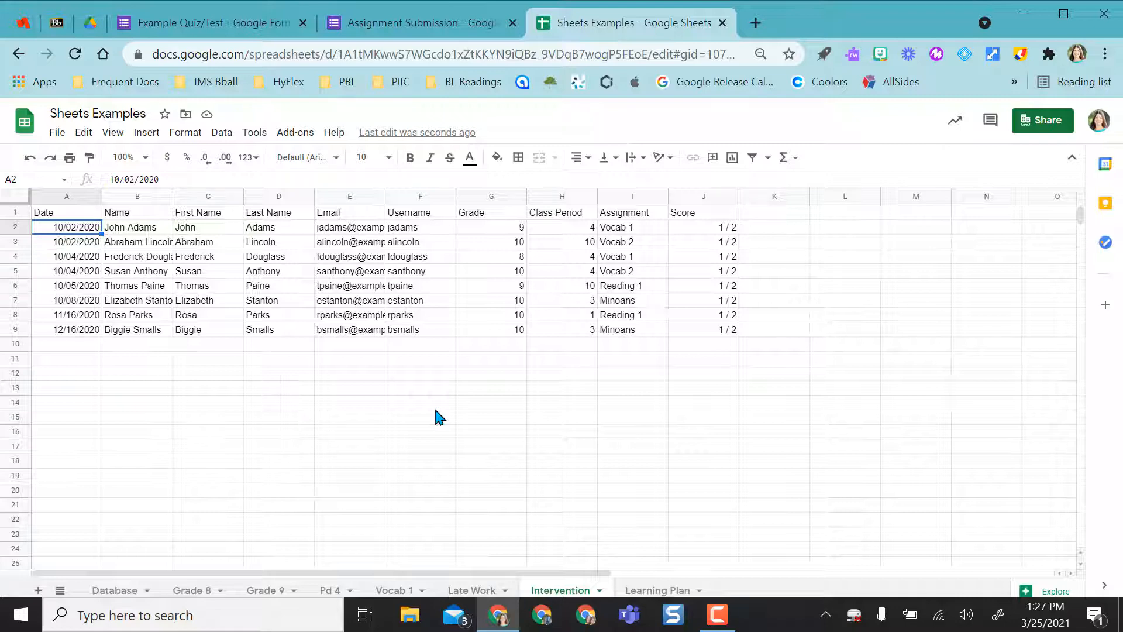
Return to the Database sheet and locate the Filter views option.
{"action": "left_click", "coordinate": [115, 589]}
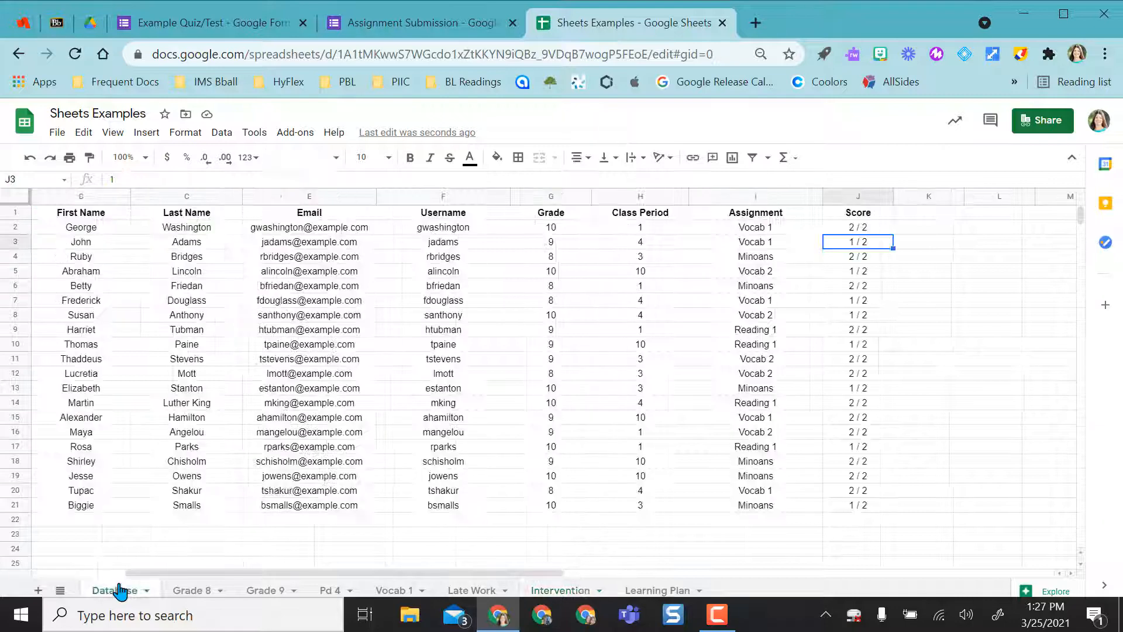
{"action": "mouse_move", "coordinate": [295, 433]}
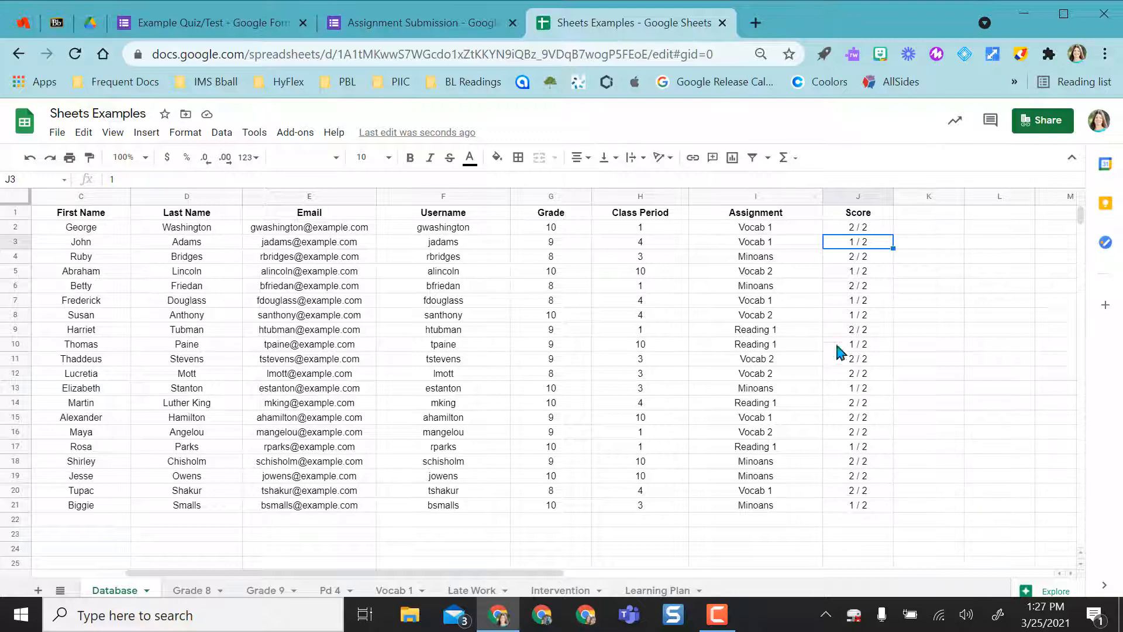
{"action": "left_click", "coordinate": [766, 159]}
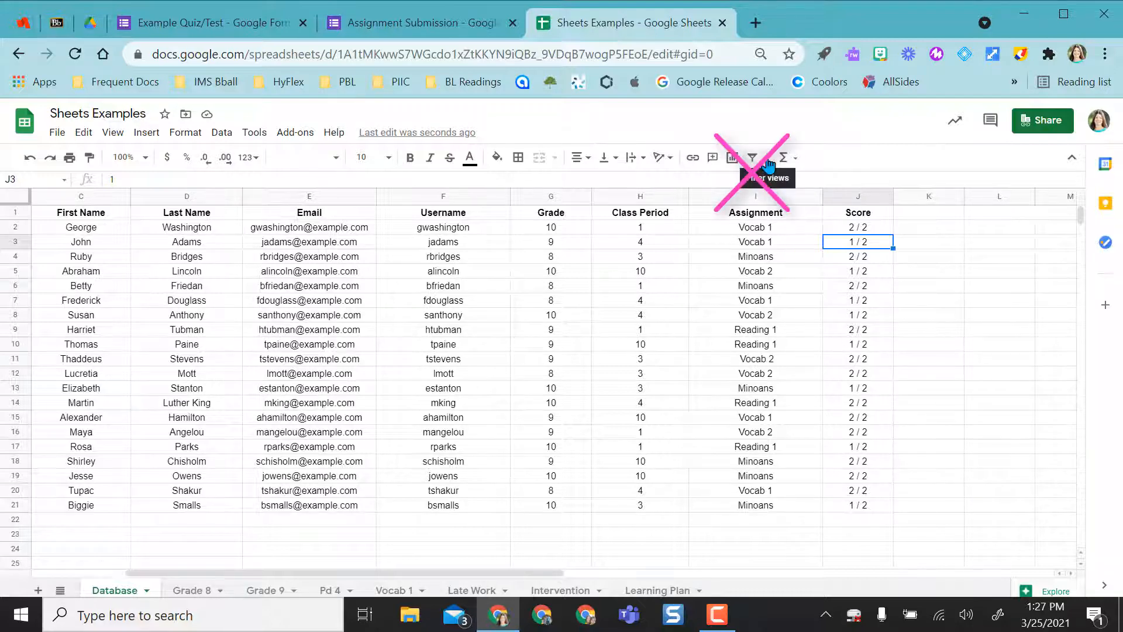